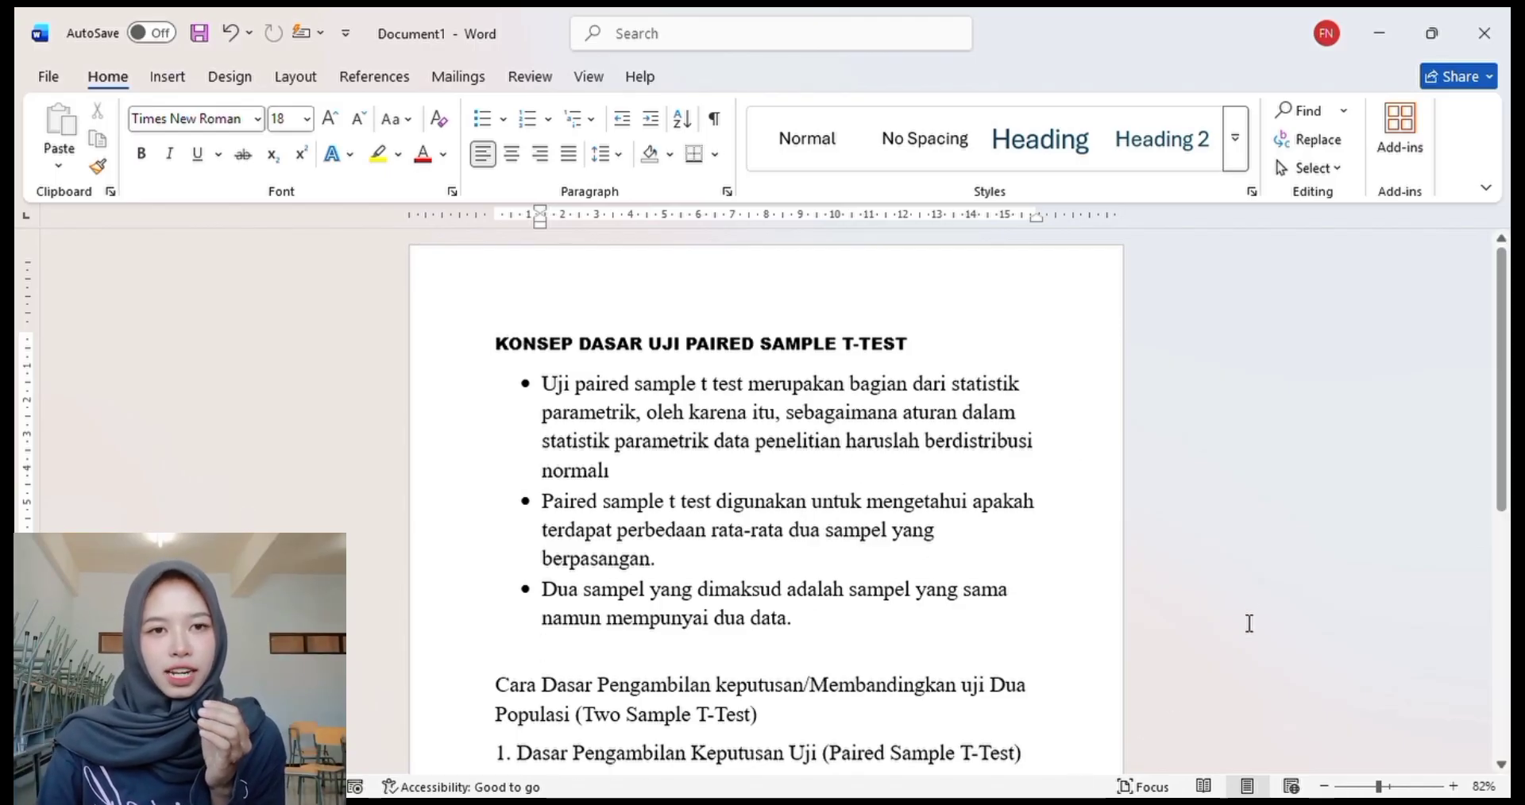
Step: Review the paired sample t-test concepts and the Sig. (2-tailed) decision rules in the document
scroll(1253, 617, down, 3)
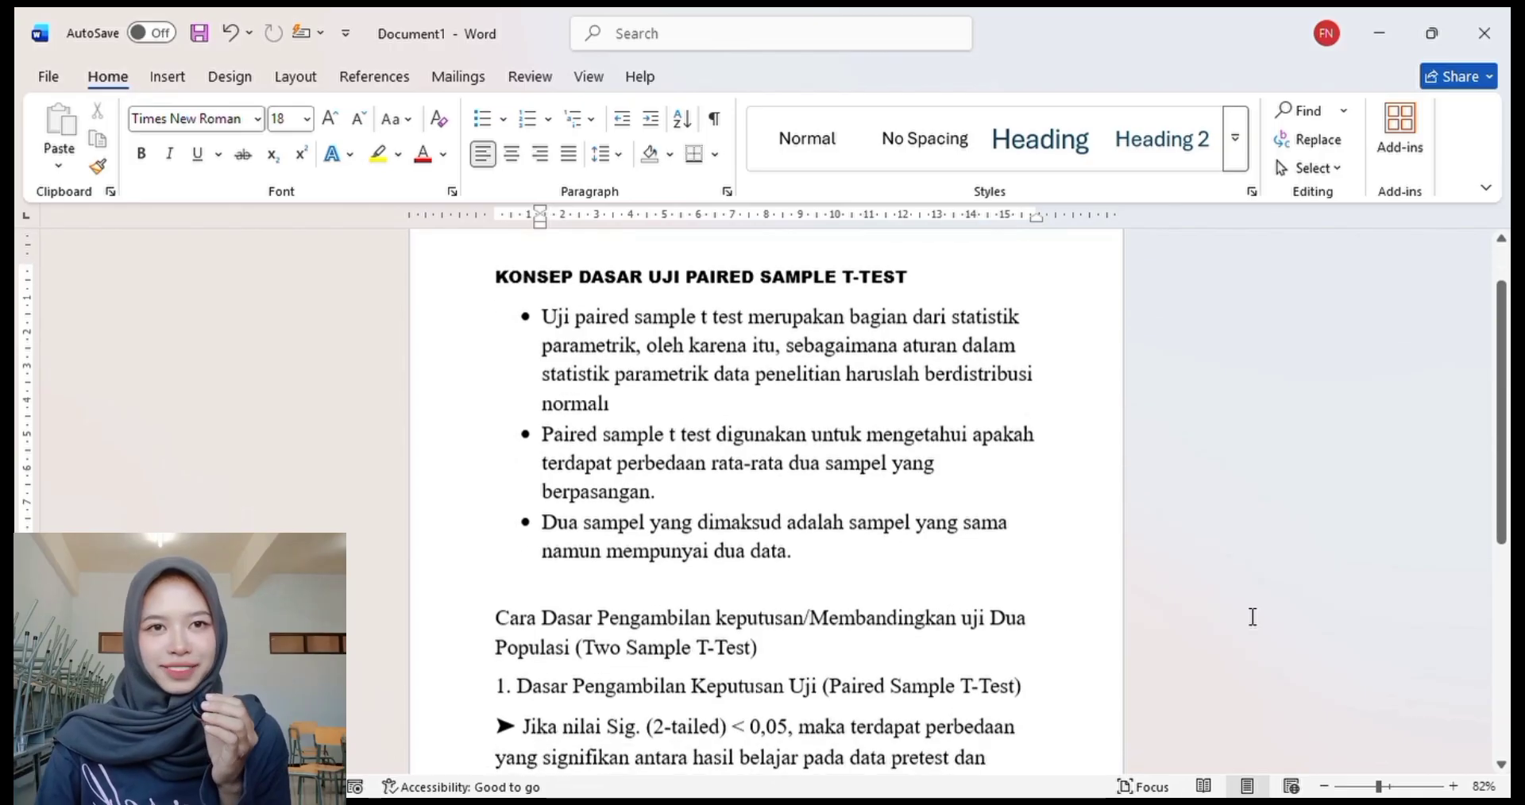
scroll(1253, 617, down, 2)
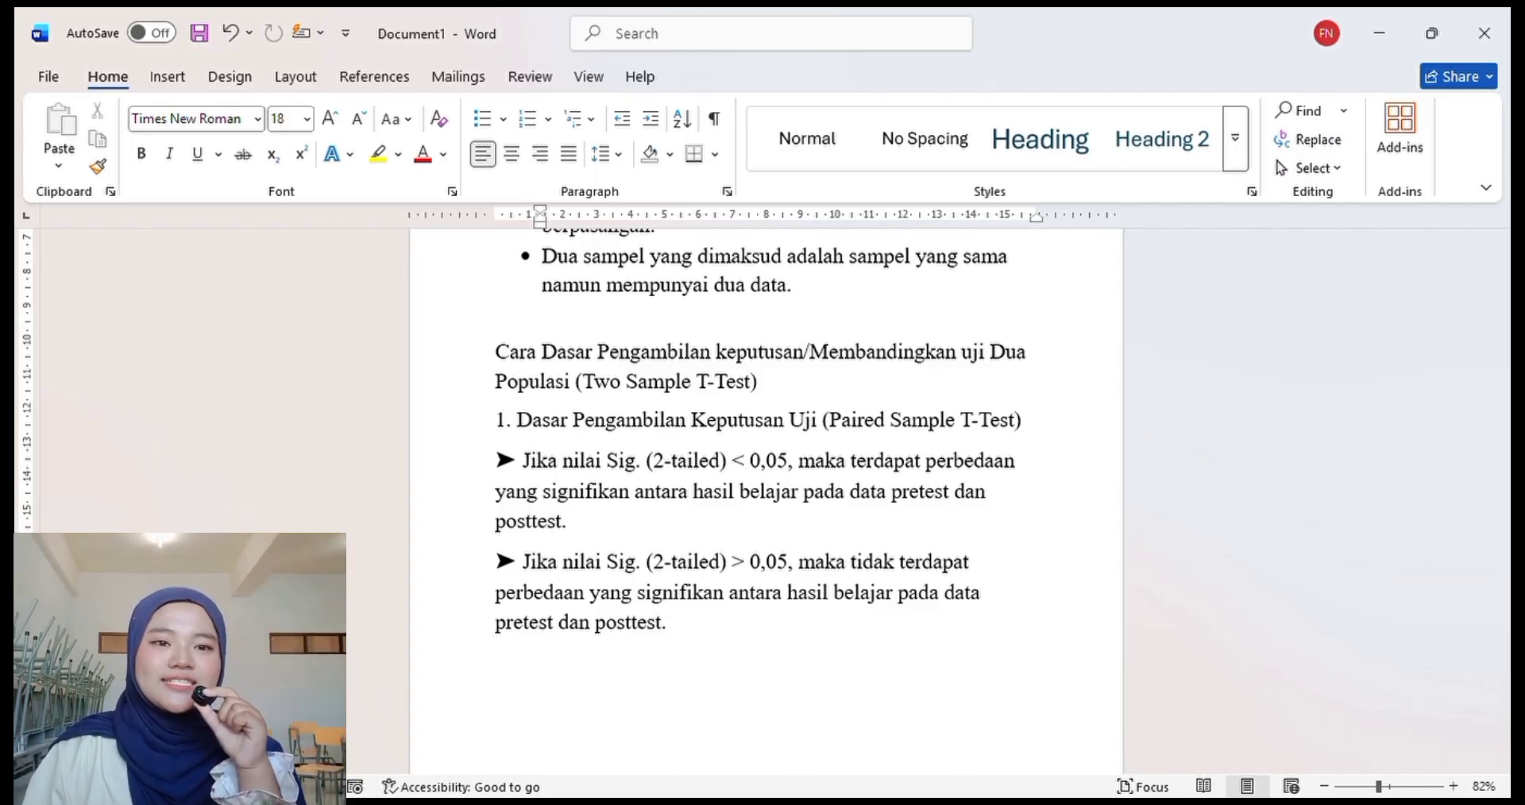
Step: Copy the "Sebelum diberi pupuk" values in rows 3 to 14 from Excel into the first SPSS data column, starting at row 1
click(1082, 795)
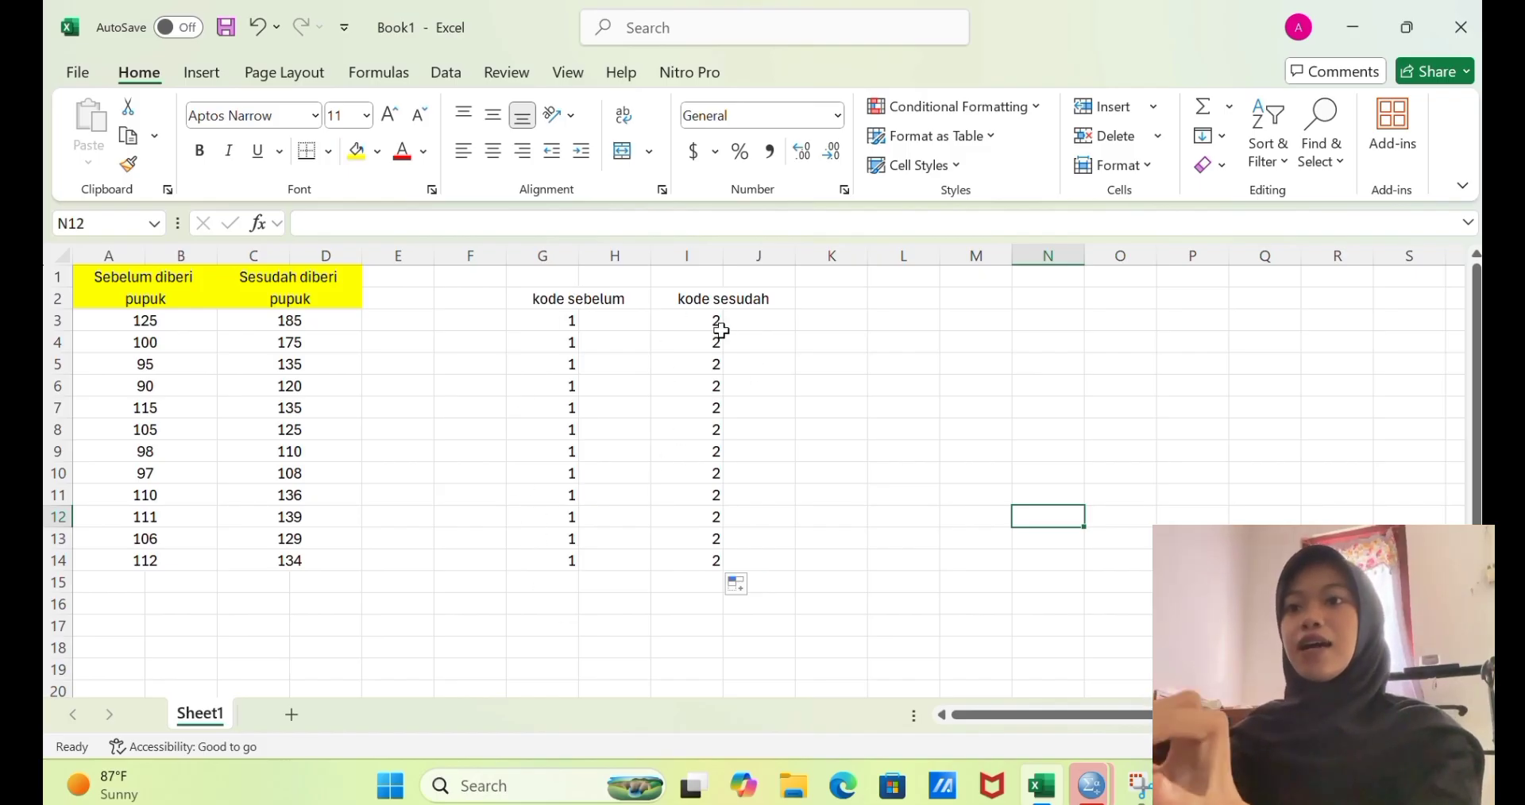
mouse_move(1093, 794)
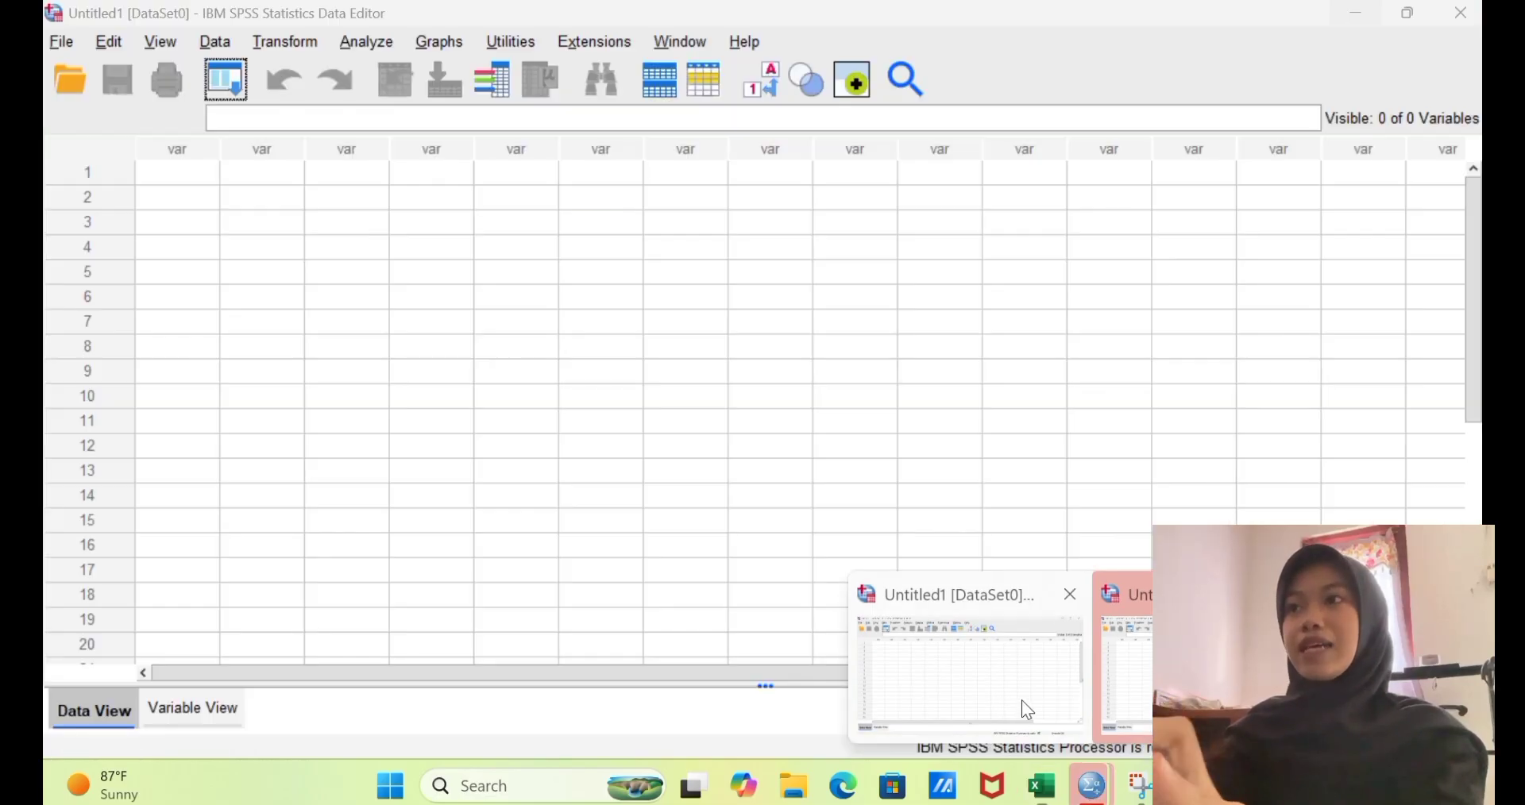
click(1021, 700)
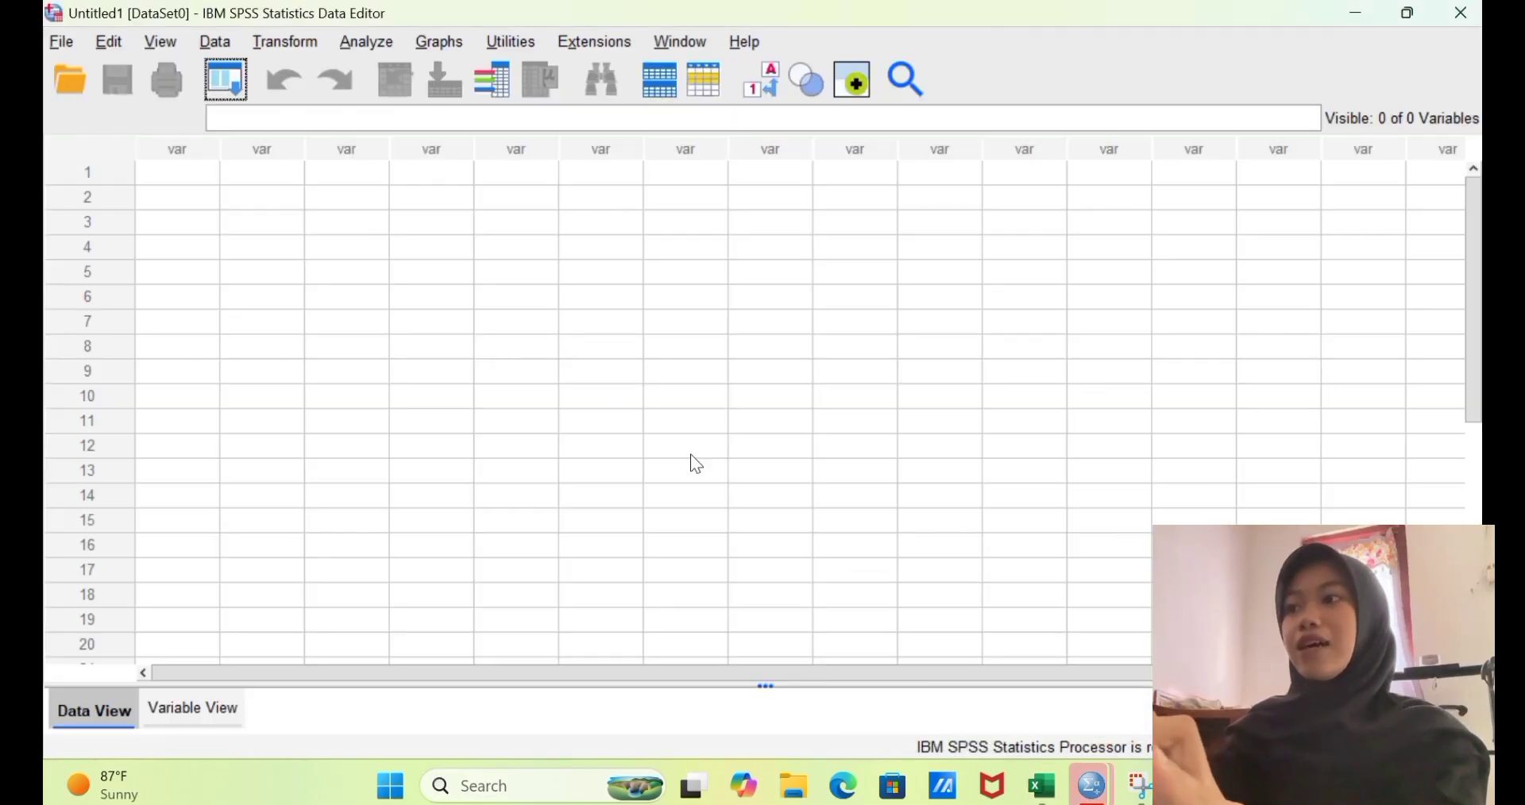
click(182, 182)
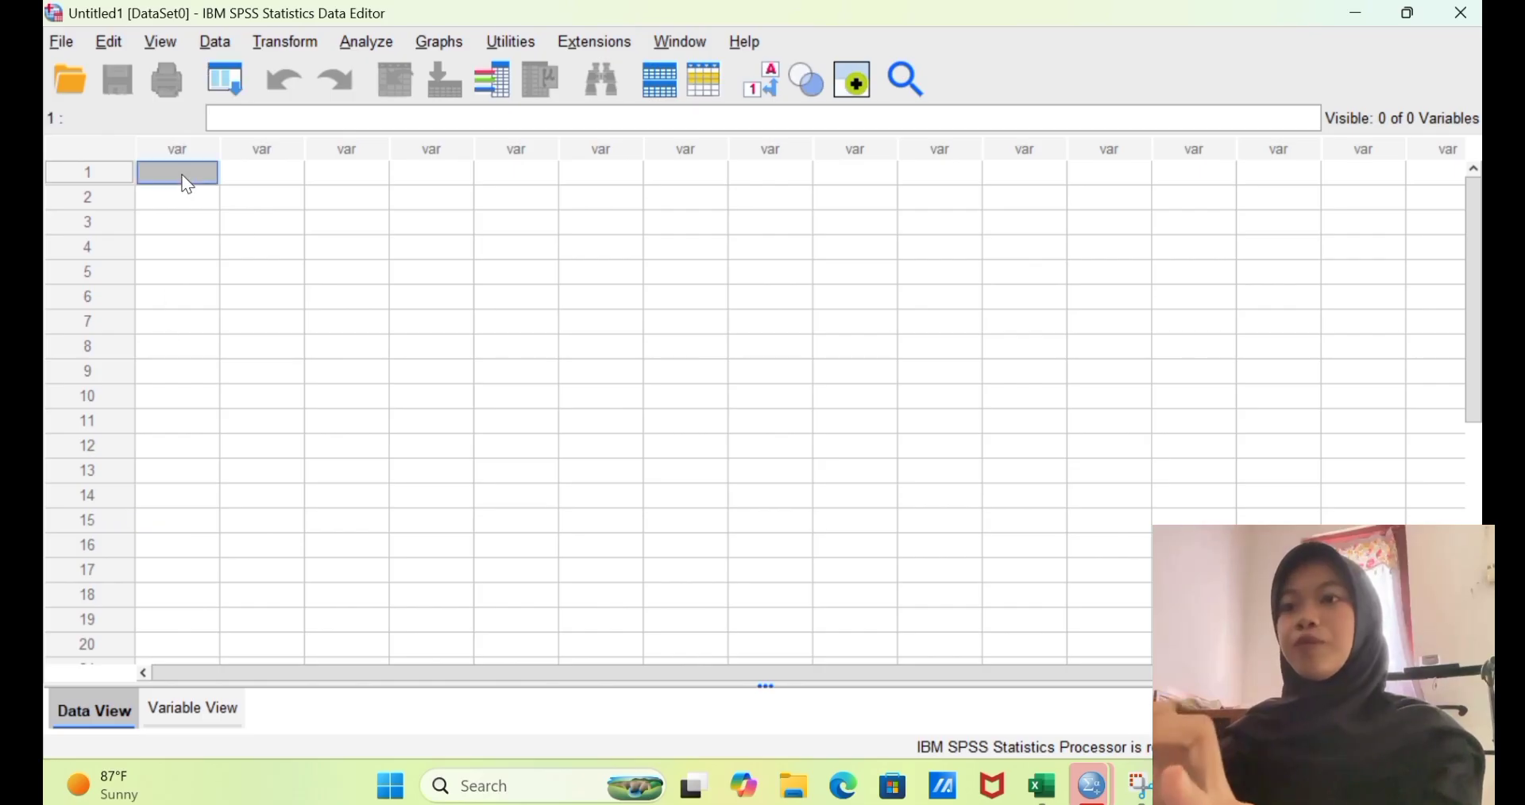
click(1041, 784)
drag(96, 322, 154, 562)
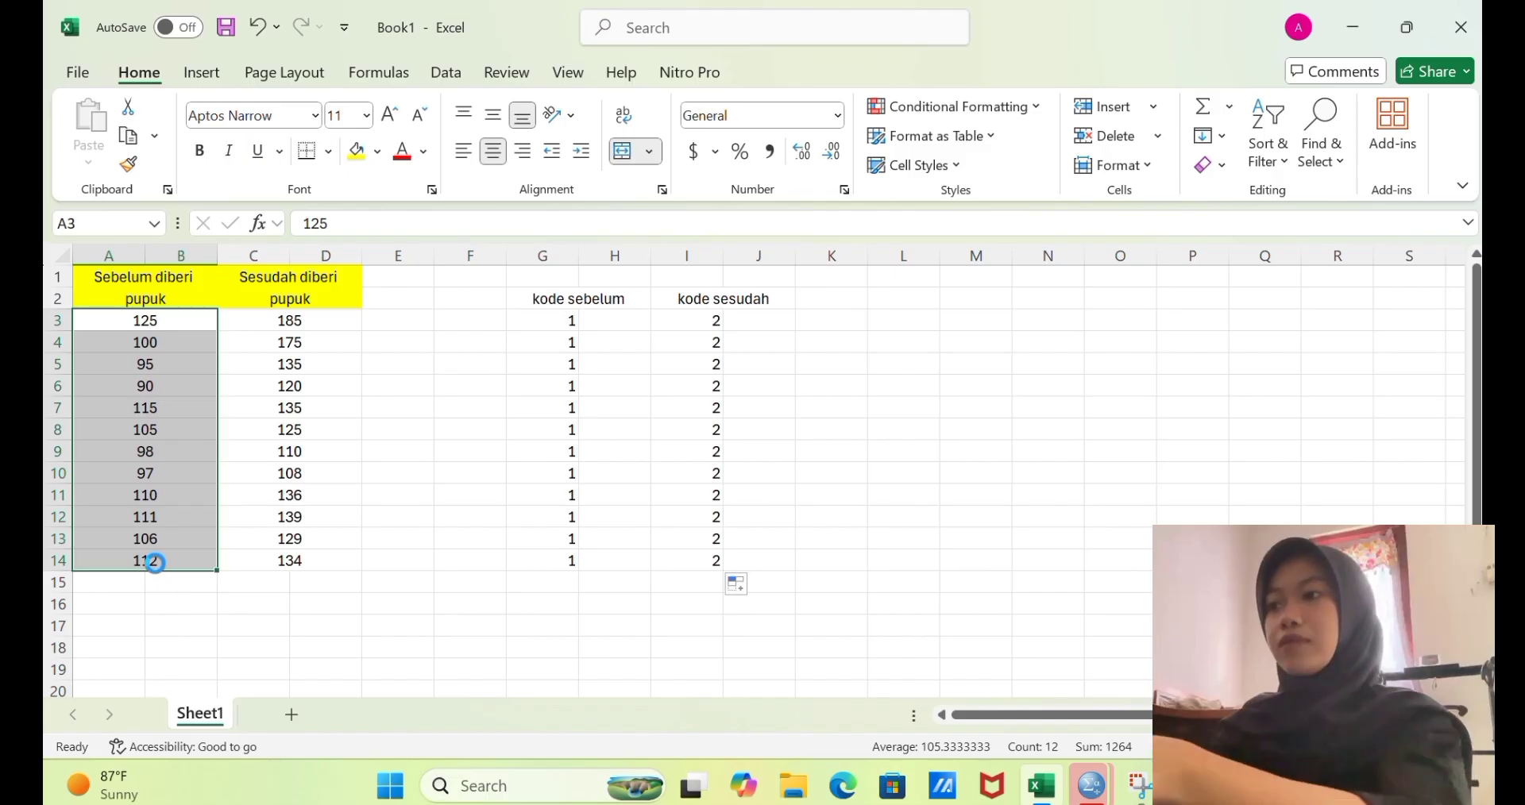
key(ctrl+c)
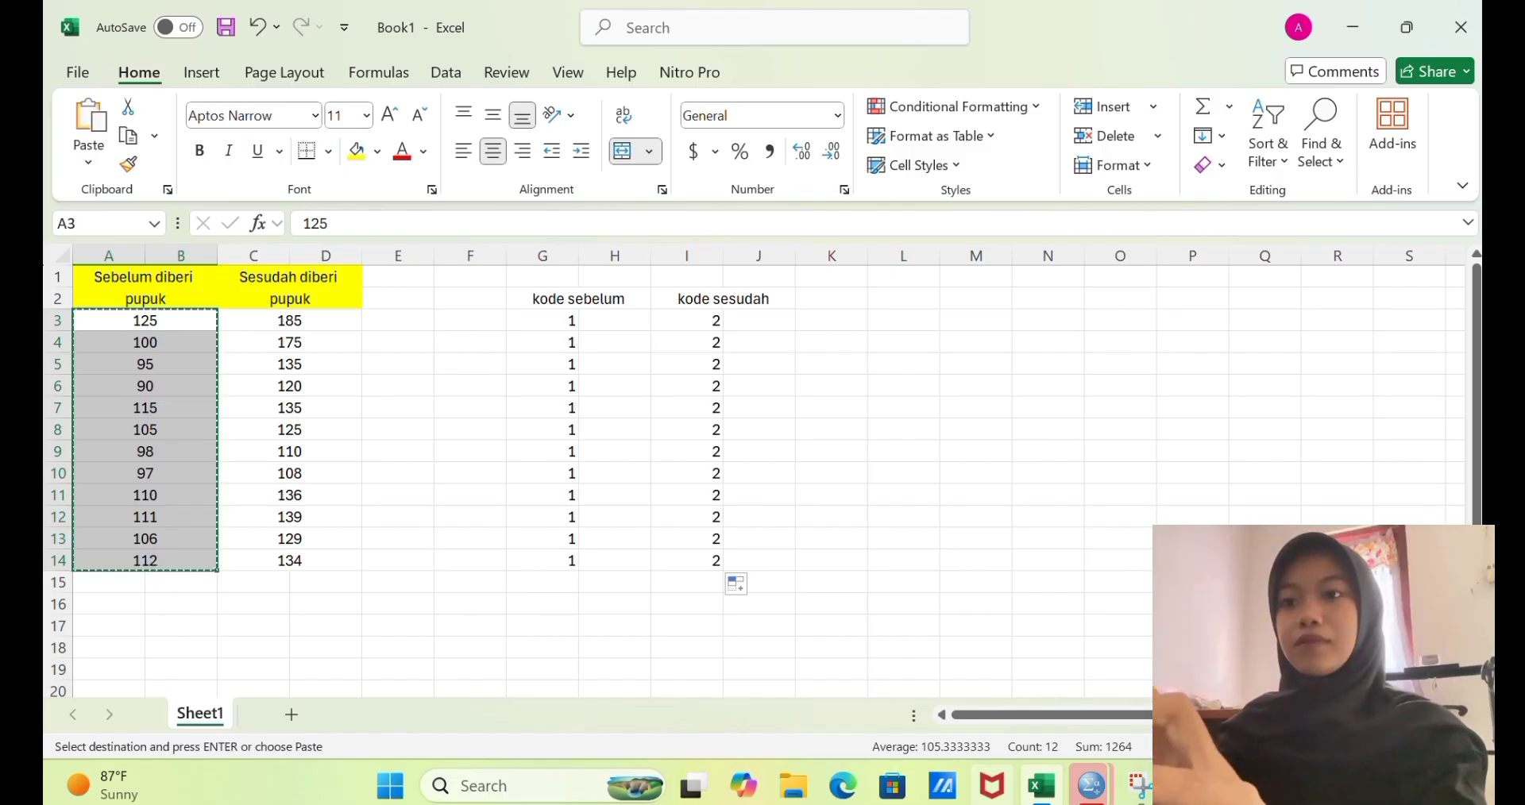
mouse_move(1095, 790)
click(1027, 712)
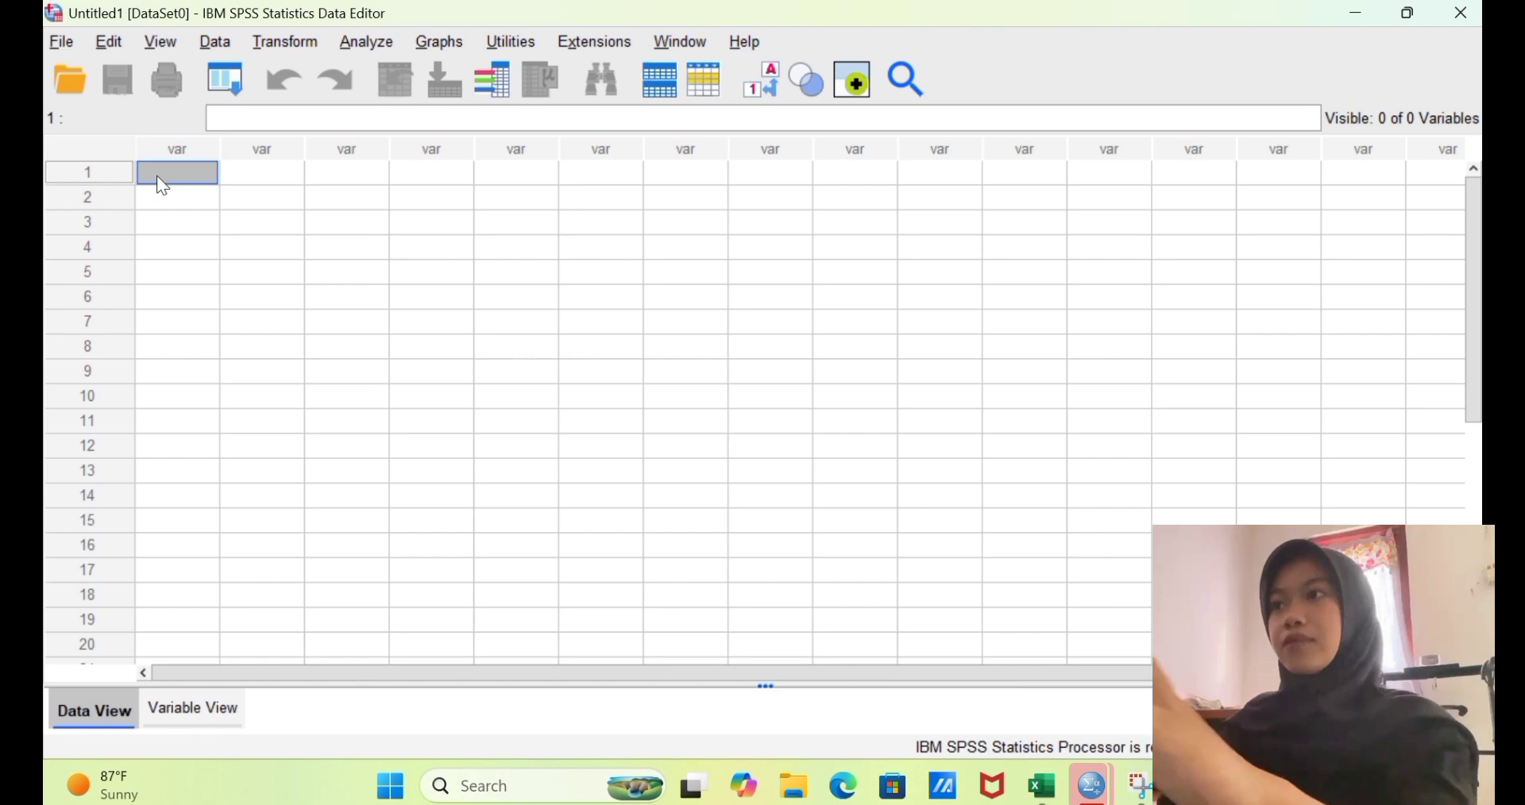
key(ctrl+v)
scroll(161, 190, down, 1)
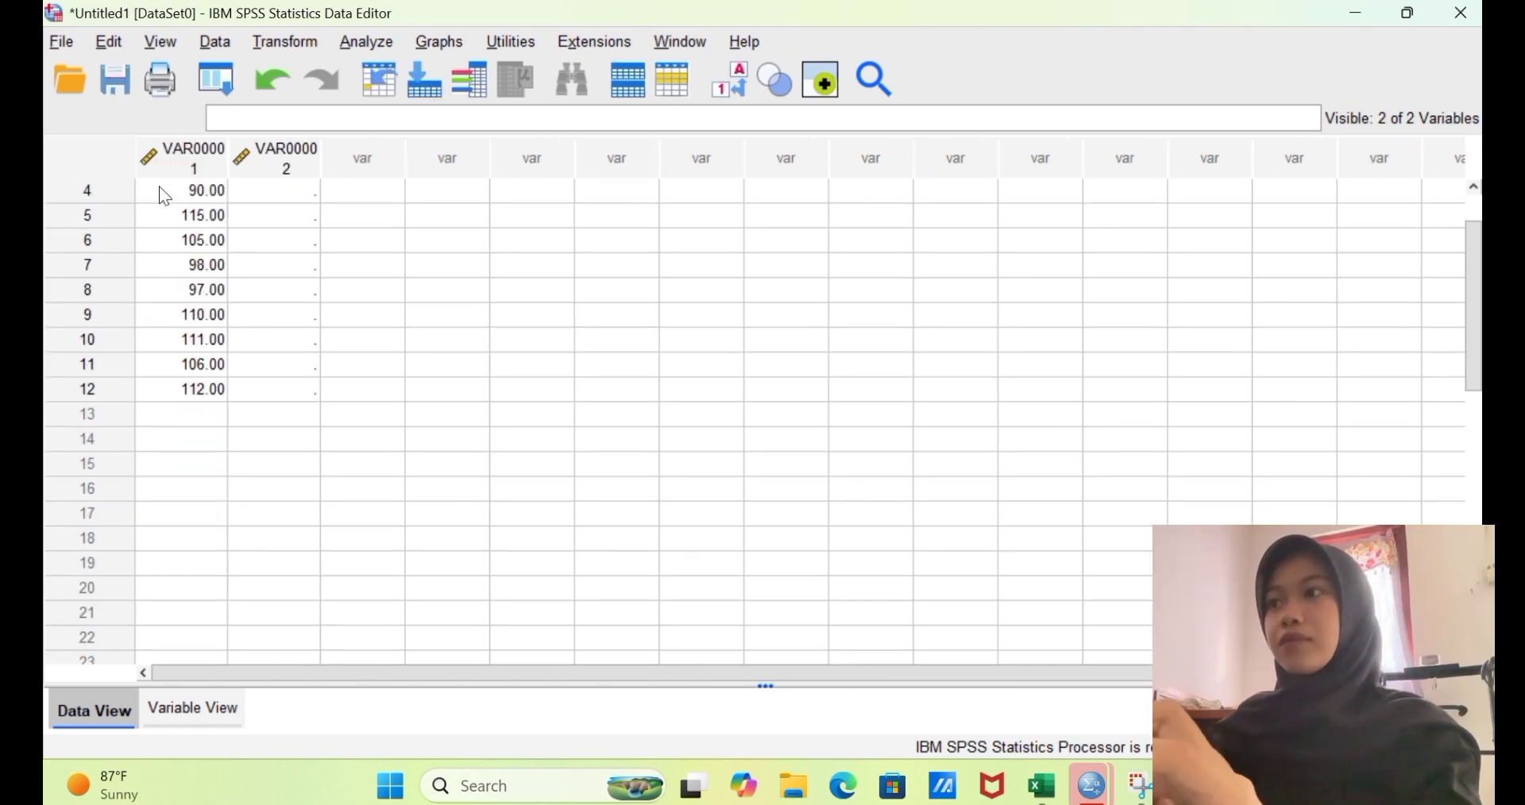
Step: Append Excel's "Sesudah diberi pupuk" values from rows 3 to 14 to the first SPSS data column, starting at row 13
click(193, 412)
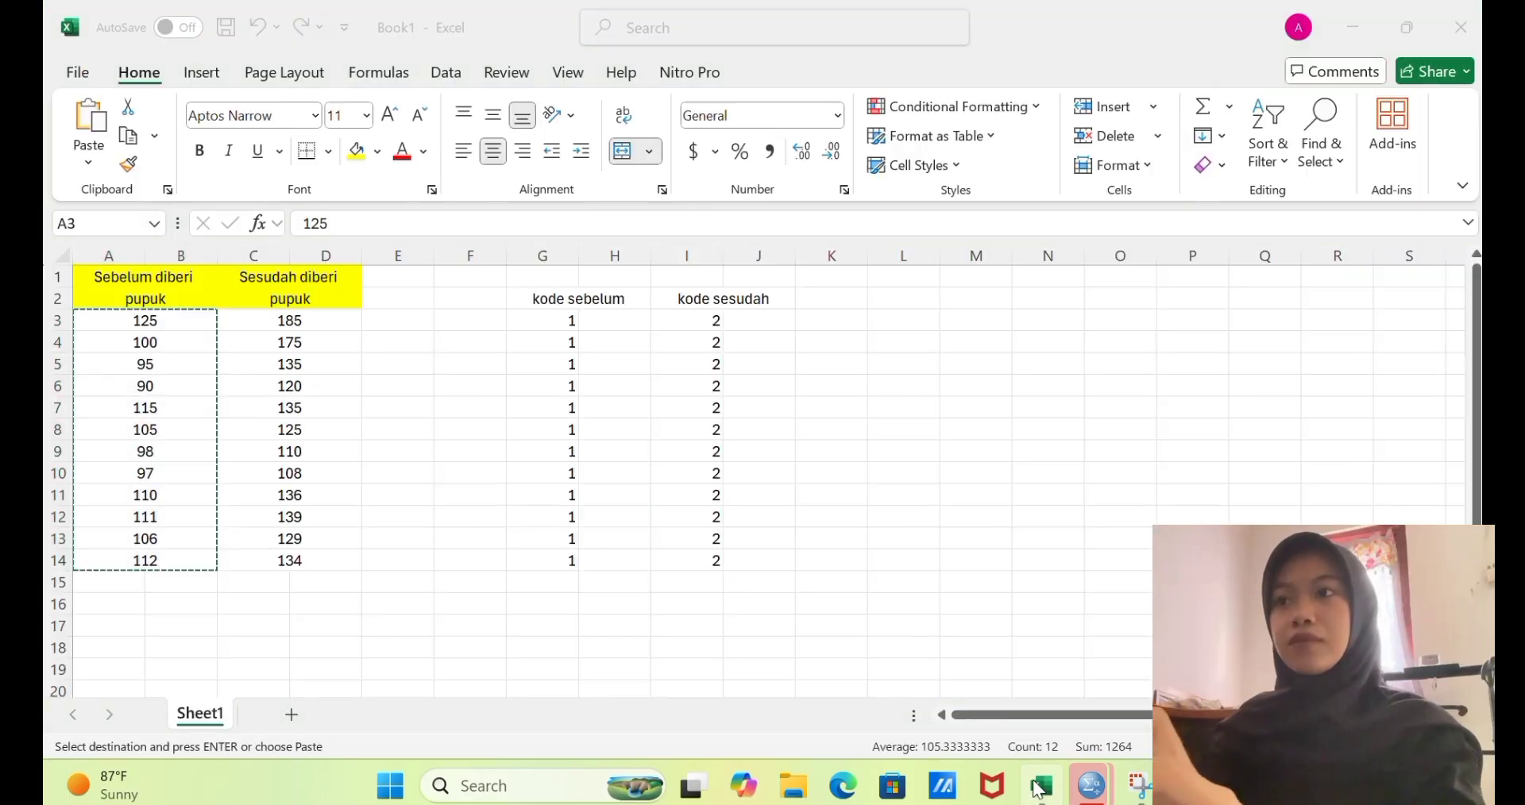
click(1041, 786)
drag(313, 320, 362, 560)
key(ctrl+c)
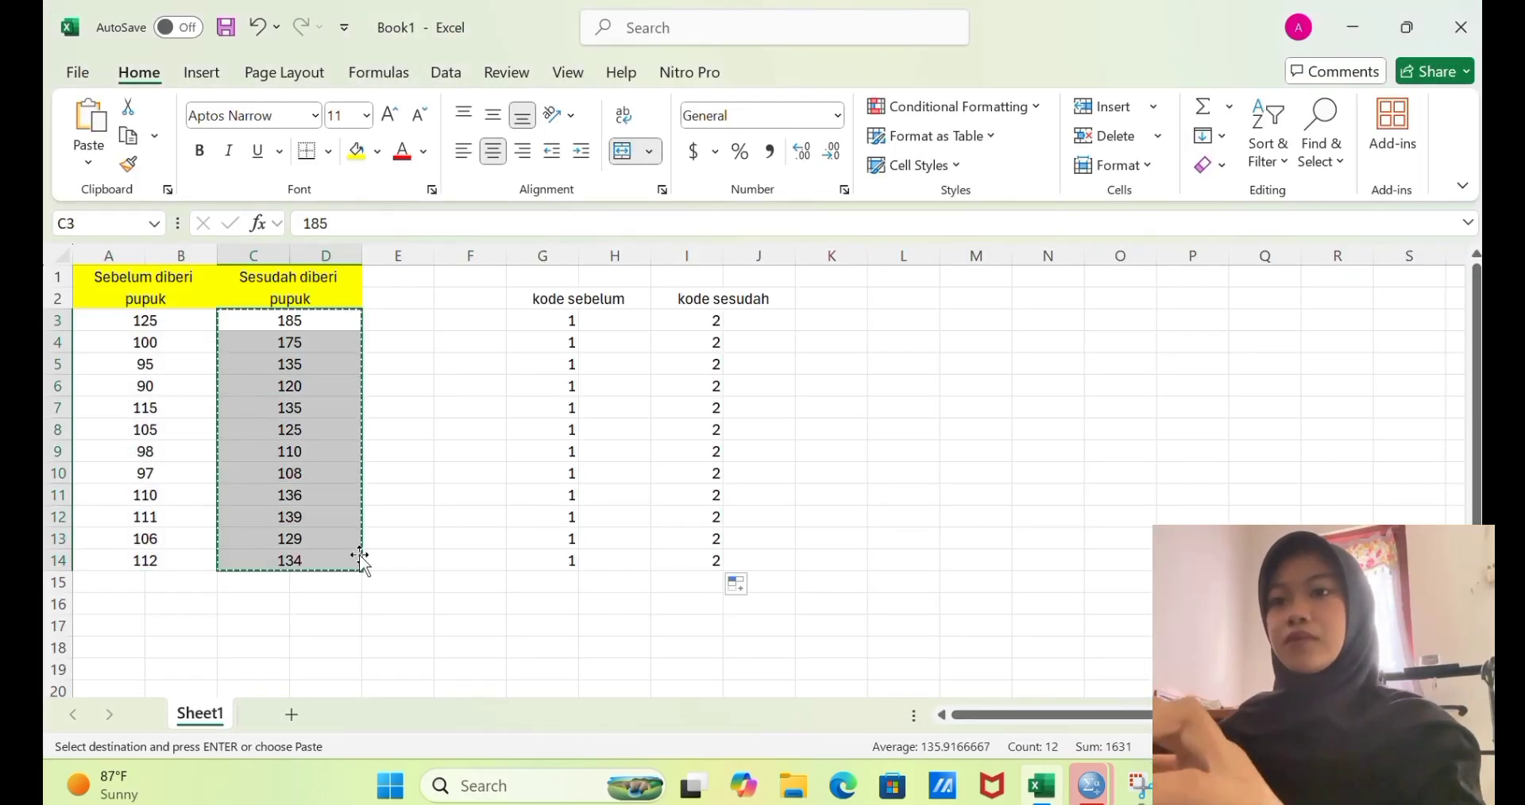
mouse_move(1019, 794)
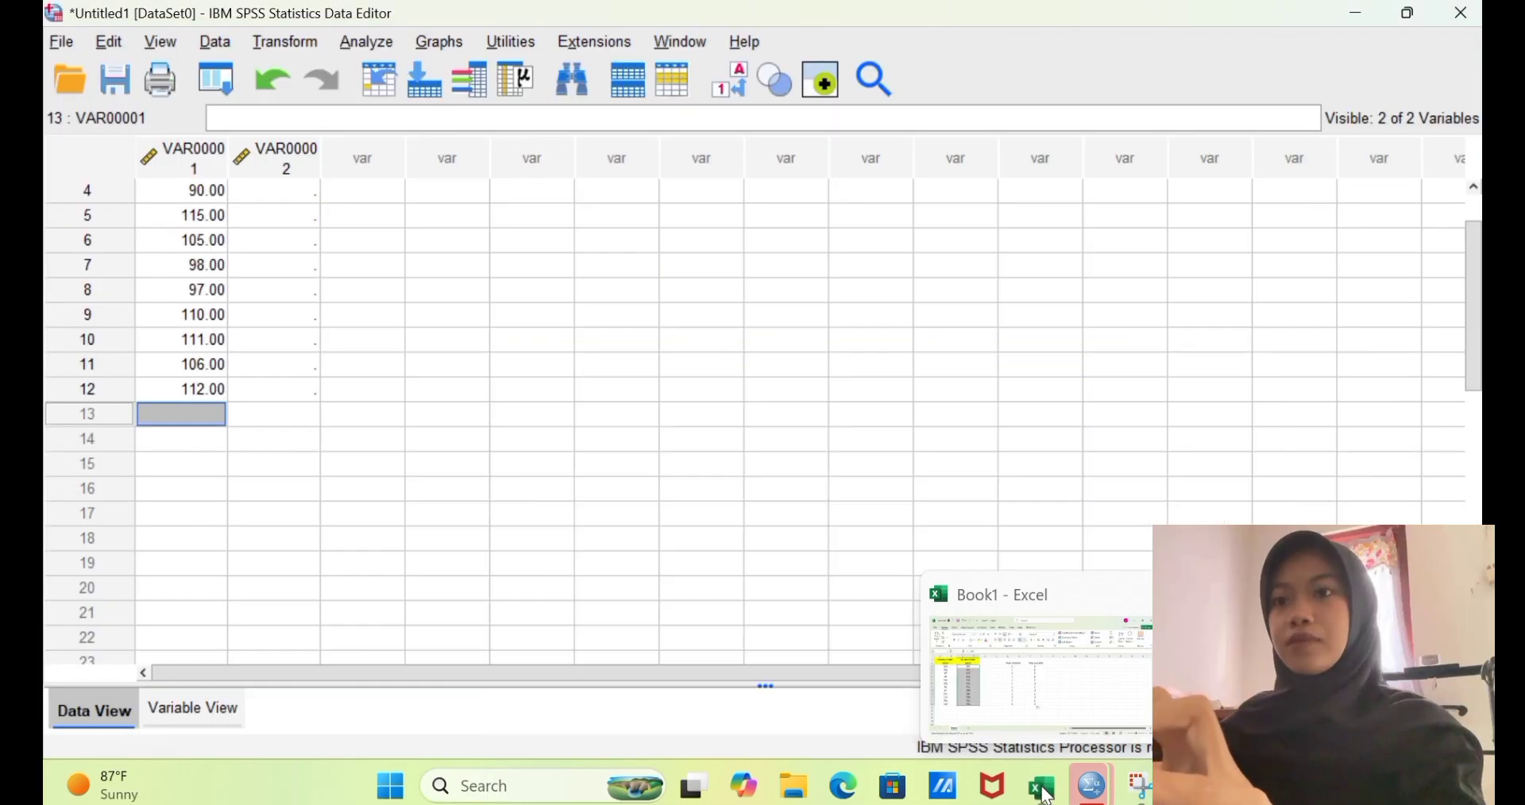
click(1088, 790)
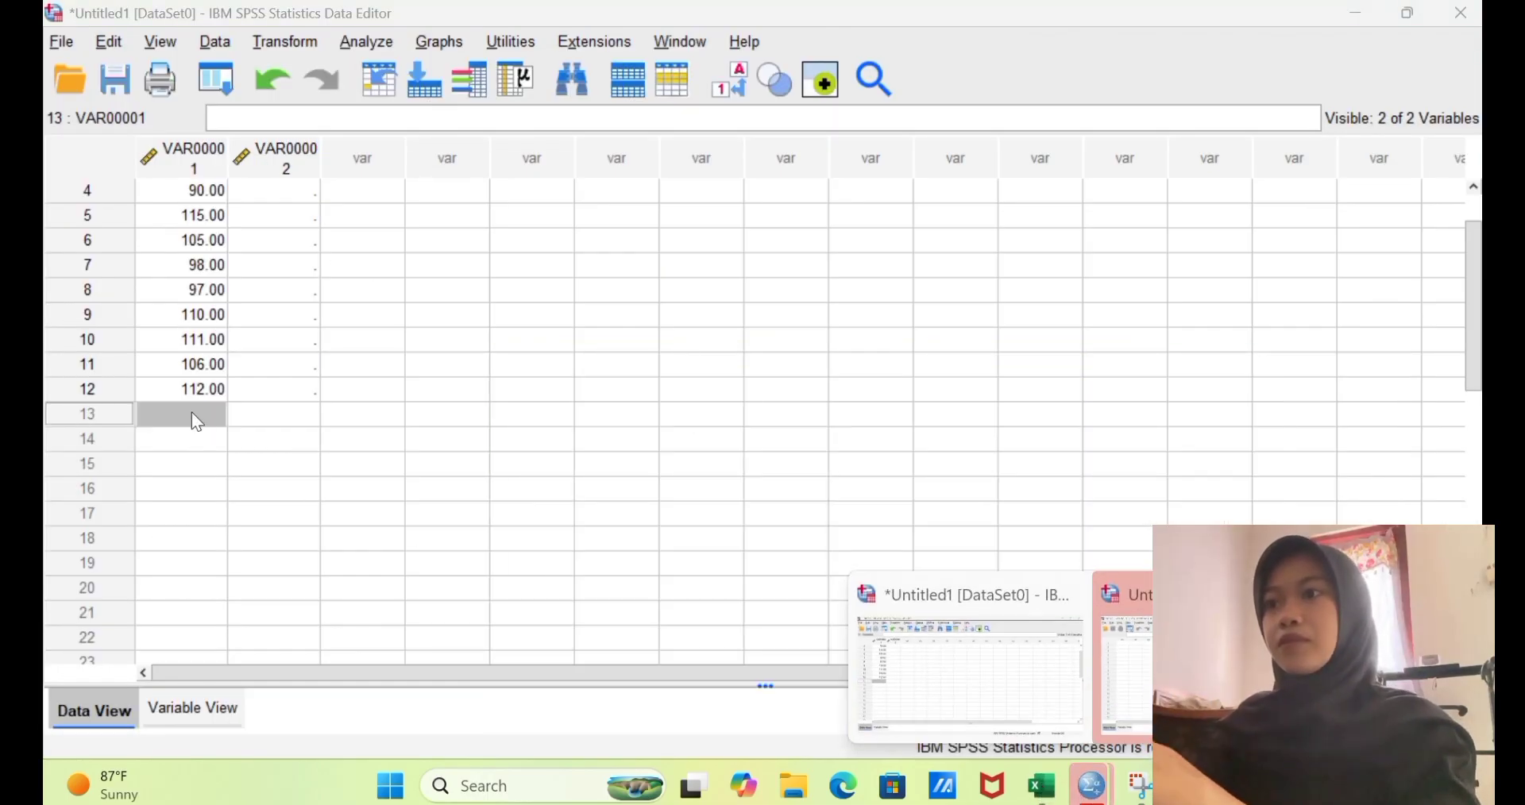
click(217, 416)
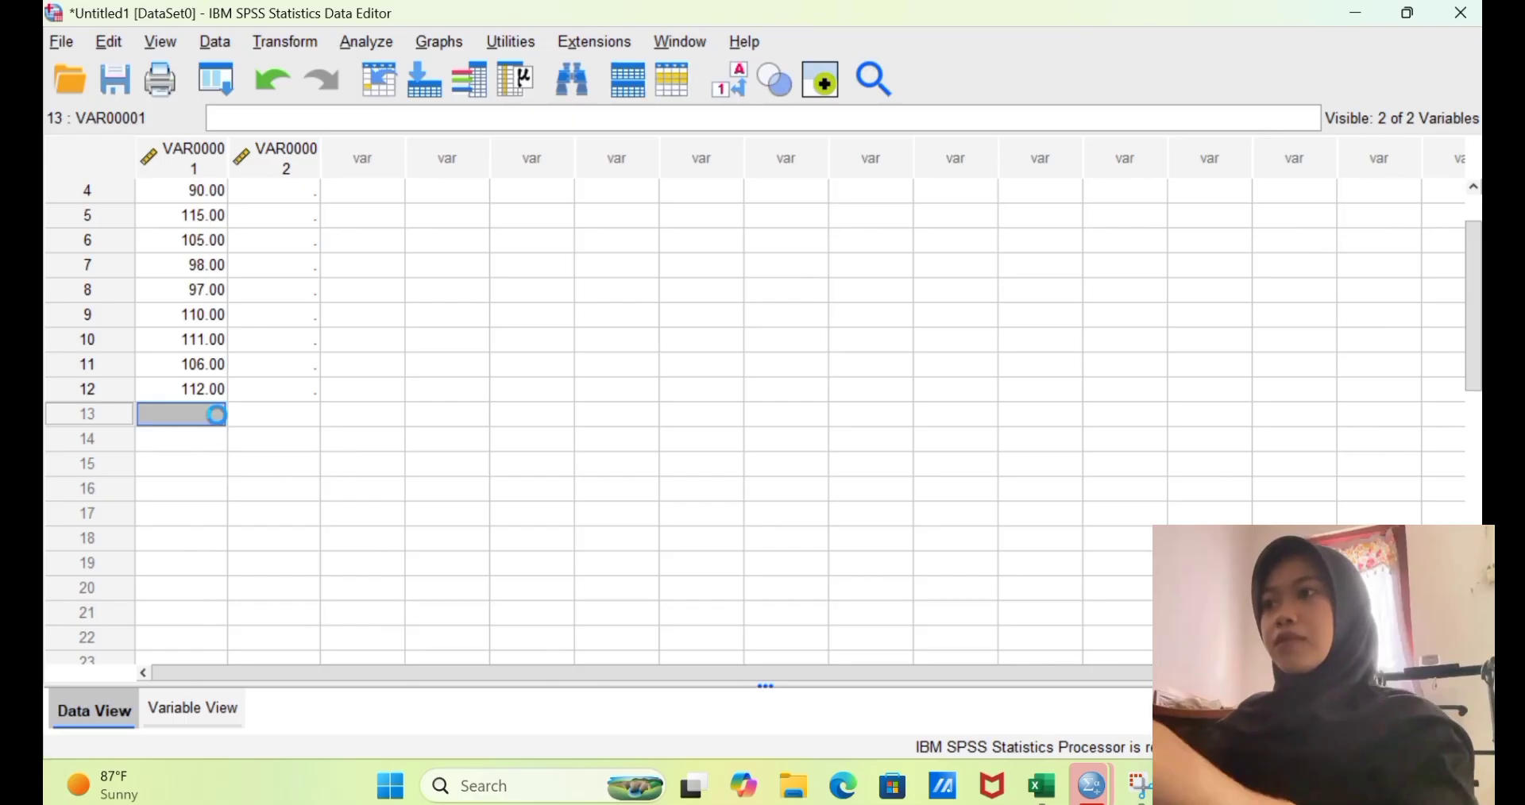
key(ctrl+v)
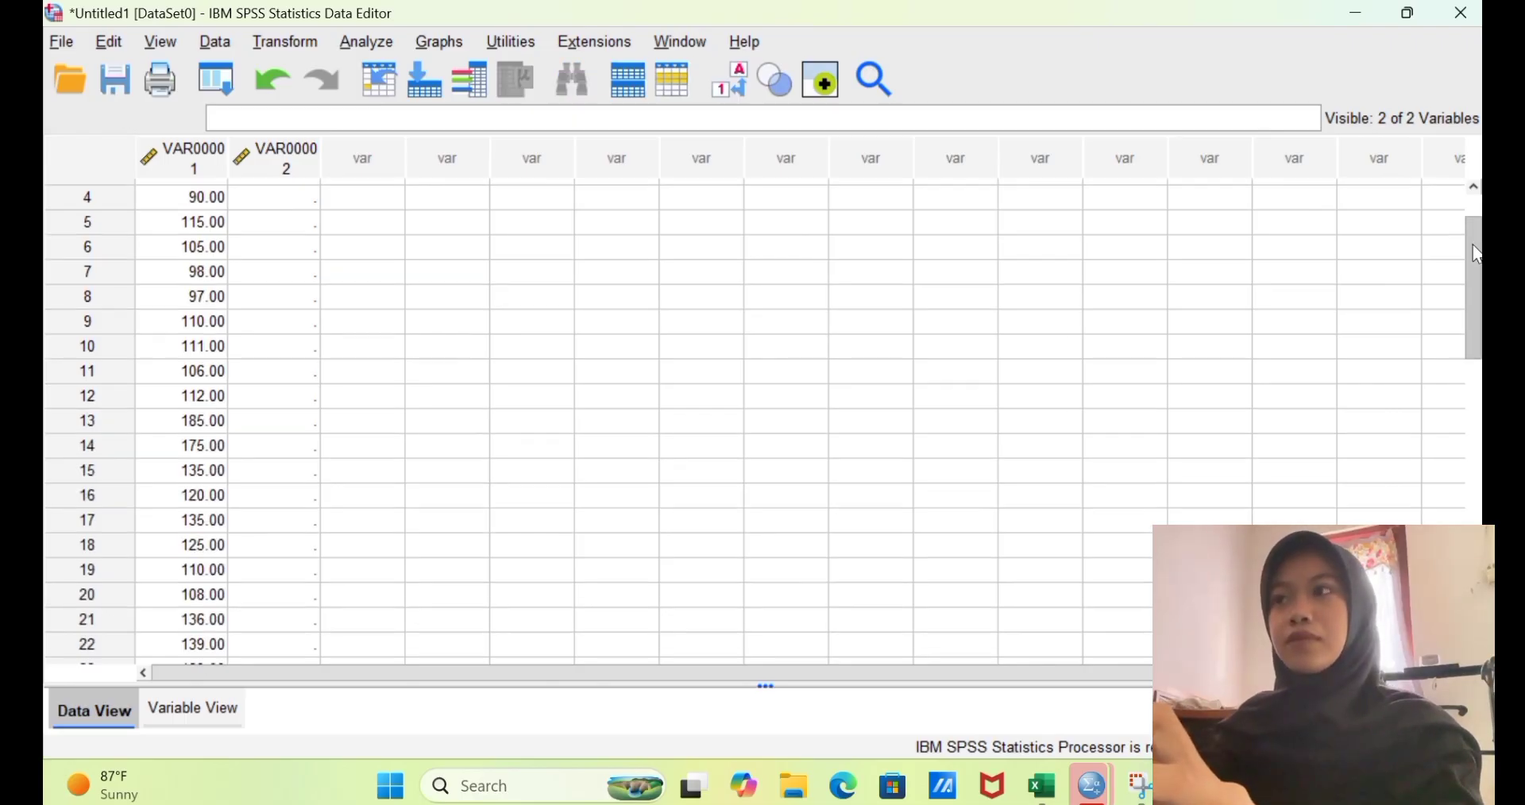
drag(1479, 254, 1478, 232)
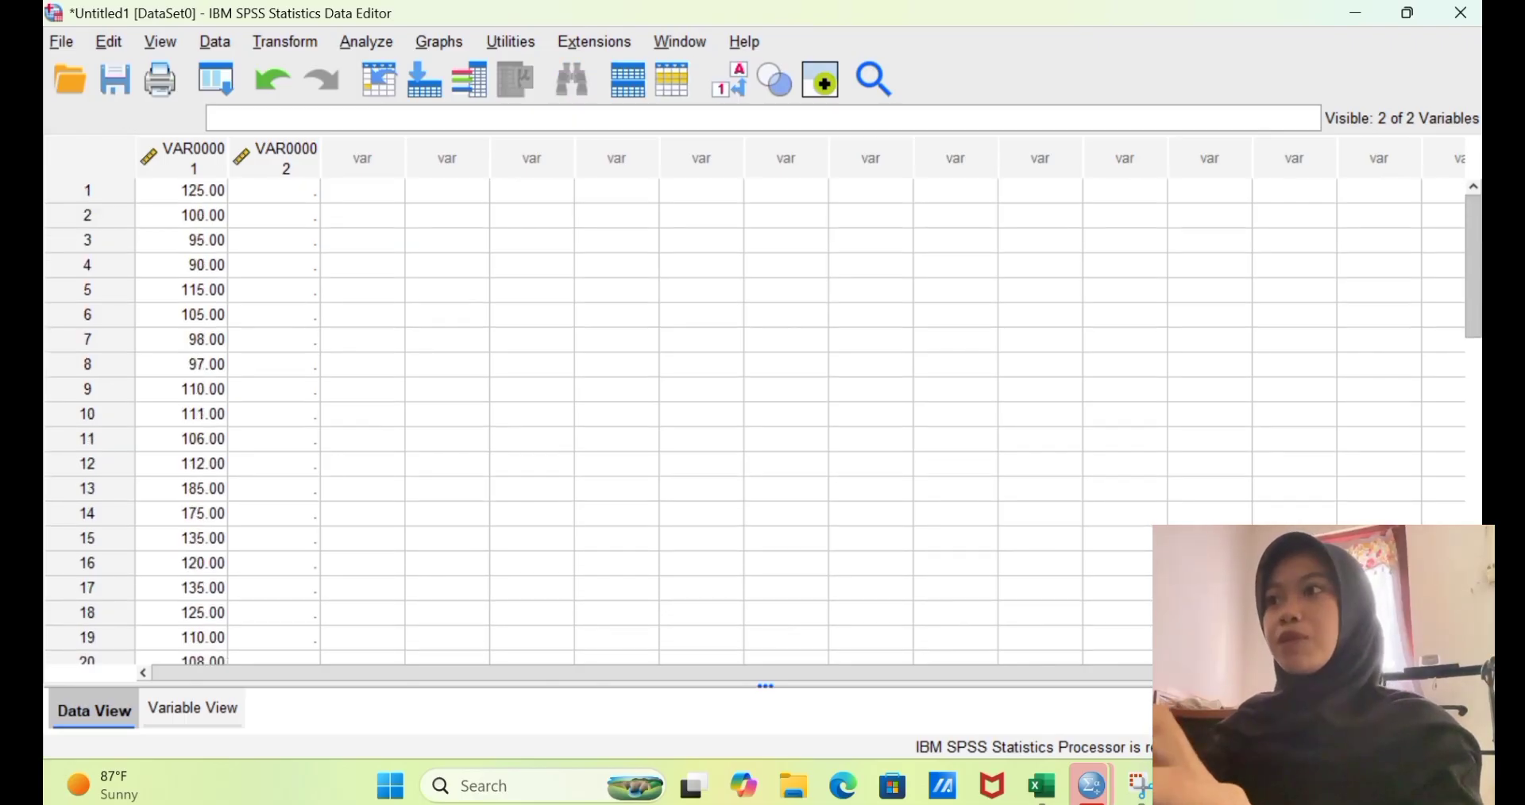
Step: Copy the "kode sebelum" codes in G3:G14 from Excel and return to row 1 of the second SPSS variable
click(300, 173)
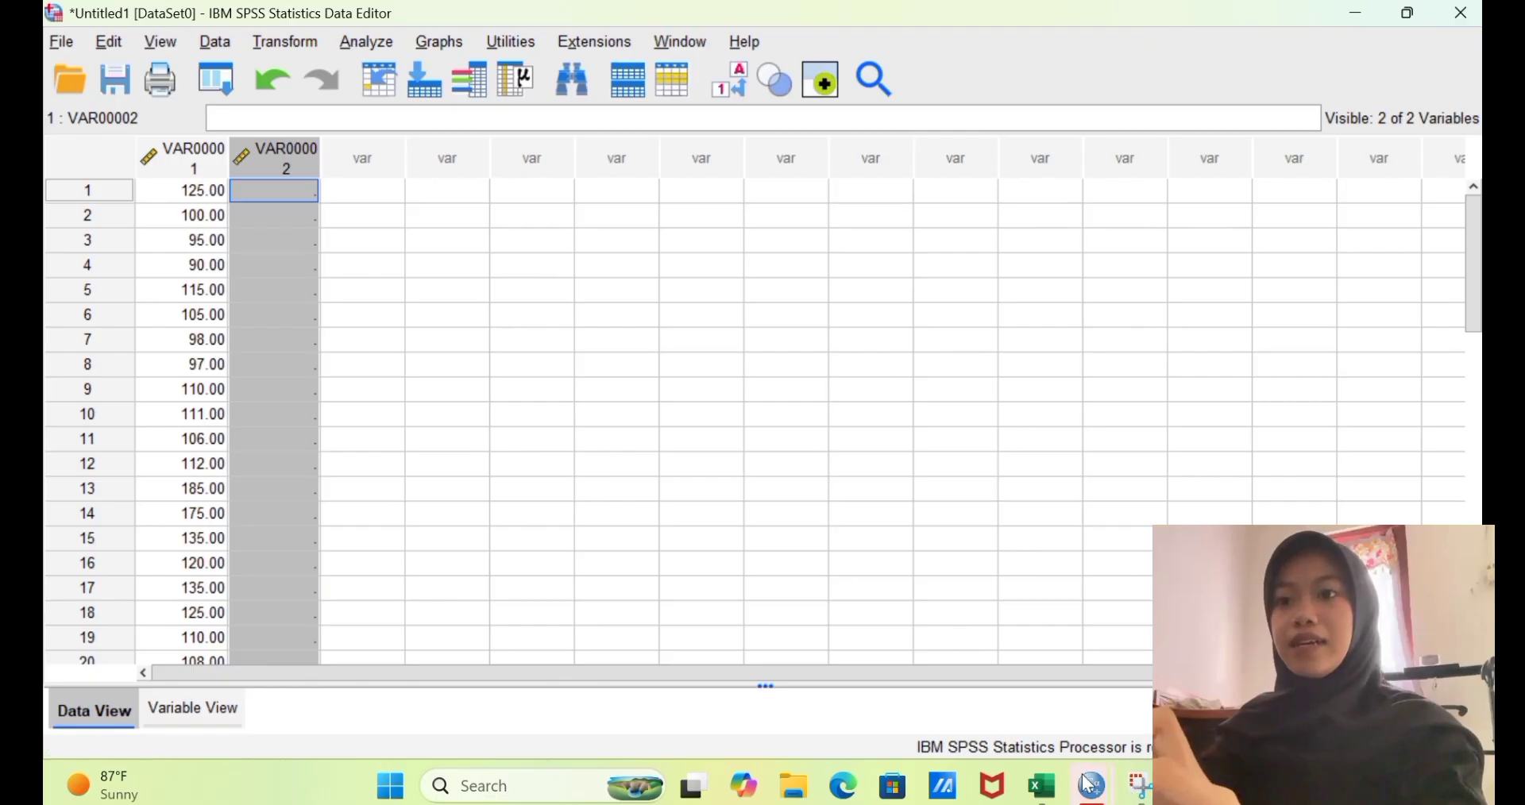
click(1039, 792)
drag(556, 322, 572, 561)
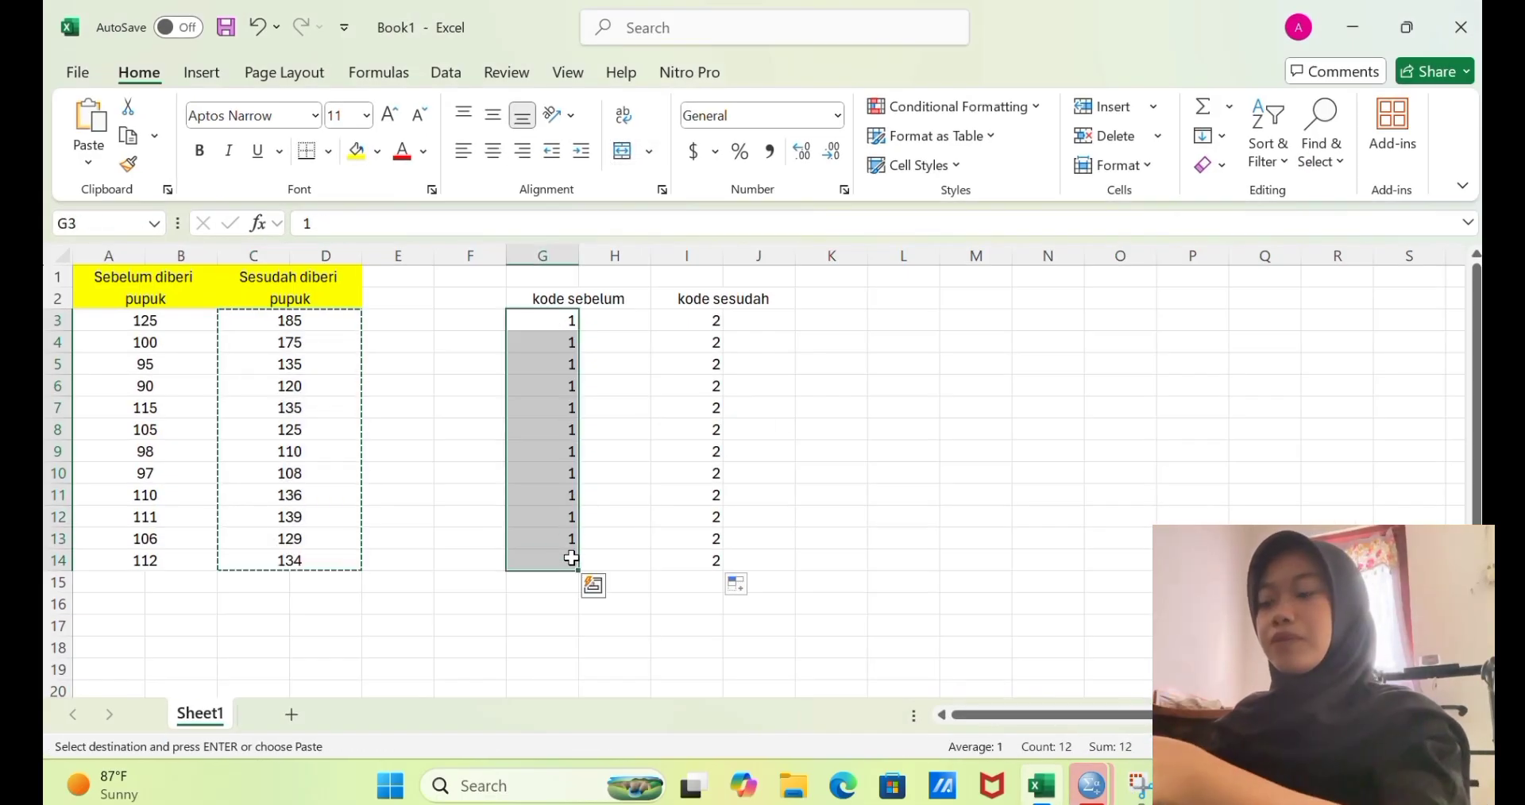
key(ctrl+c)
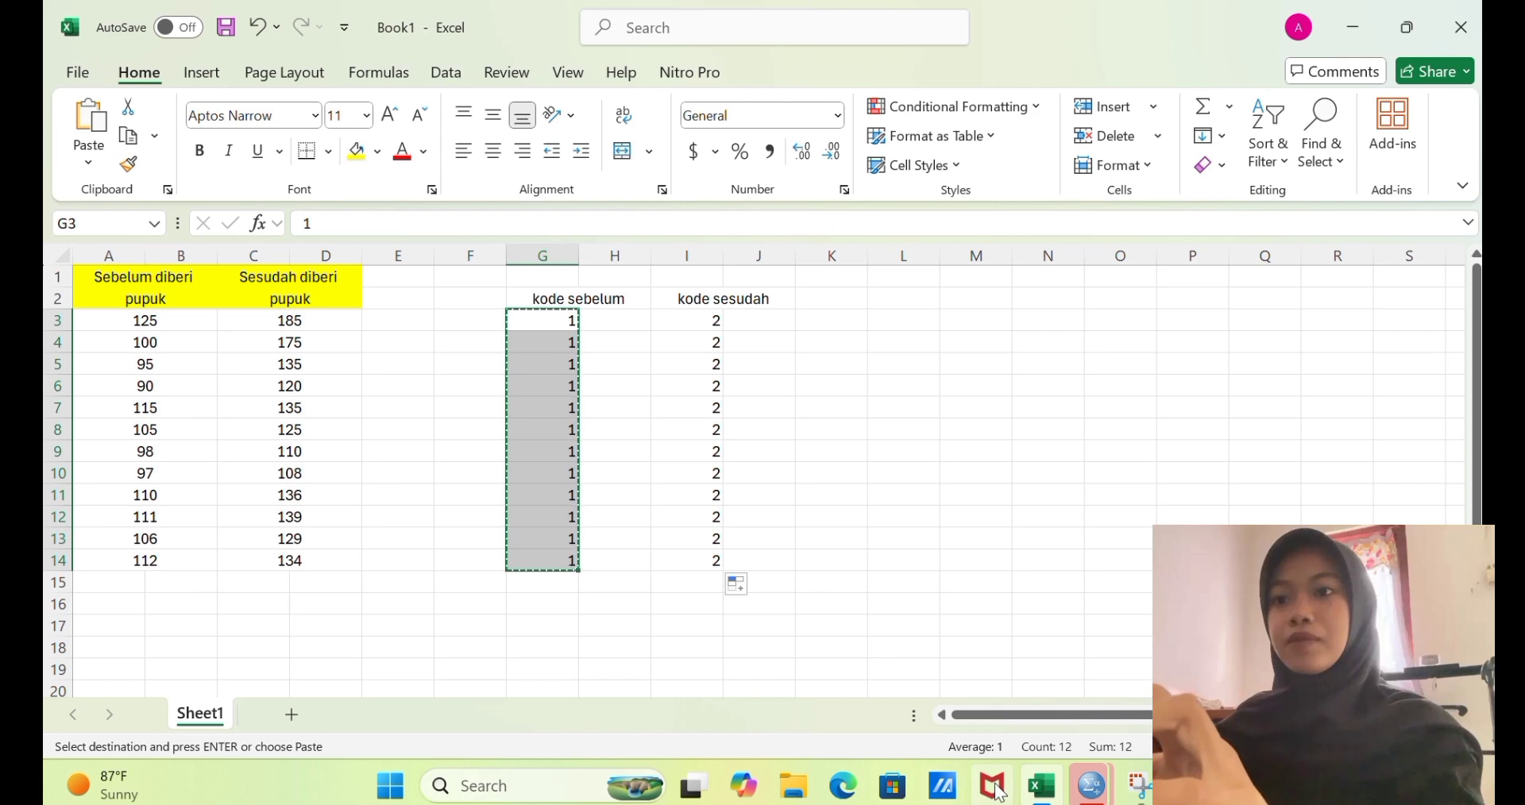
mouse_move(1080, 792)
click(987, 677)
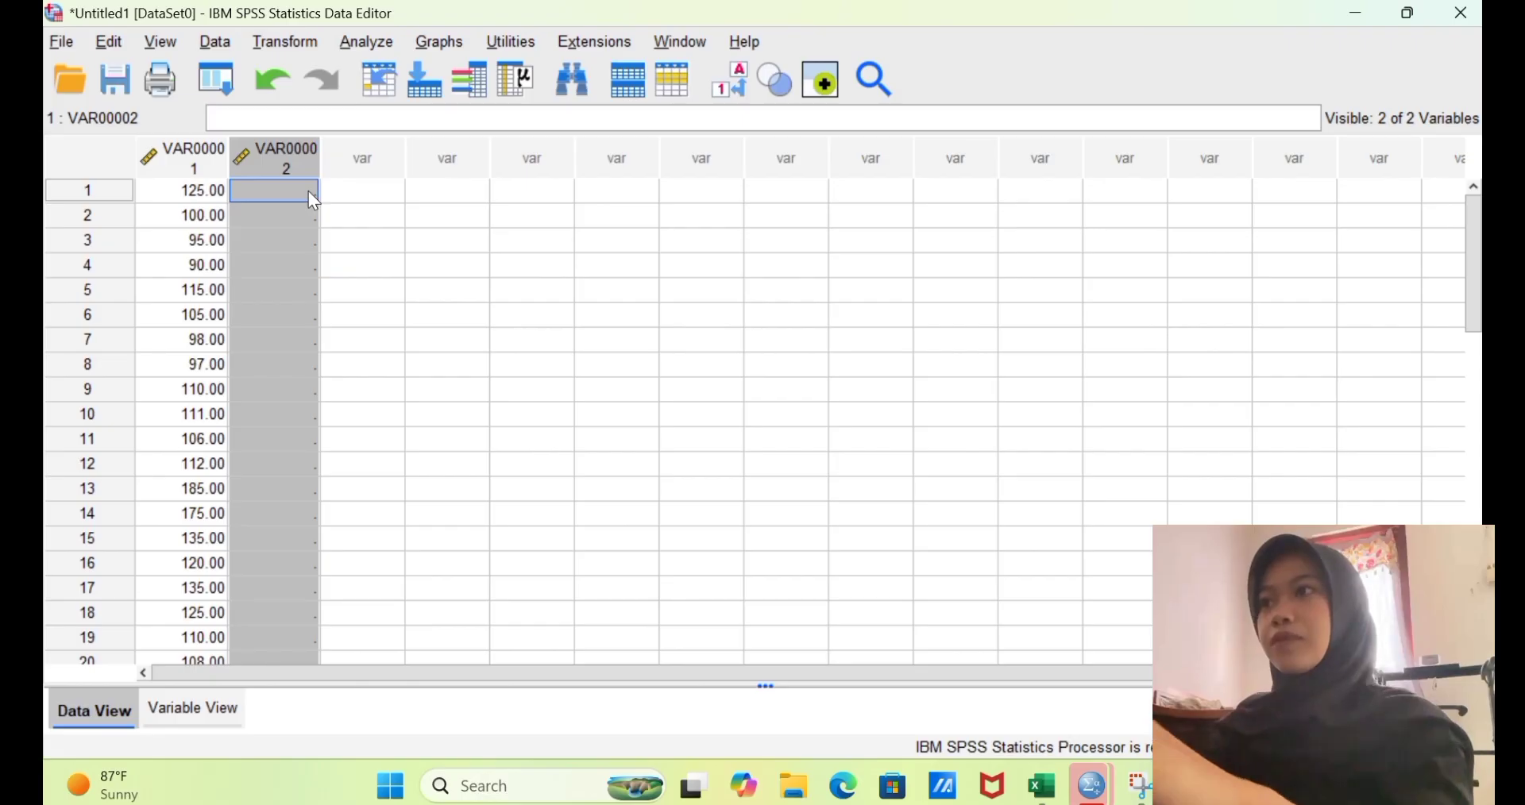
Step: Enter the code 1 in rows 1 to 12 of the second variable
text(1.00)
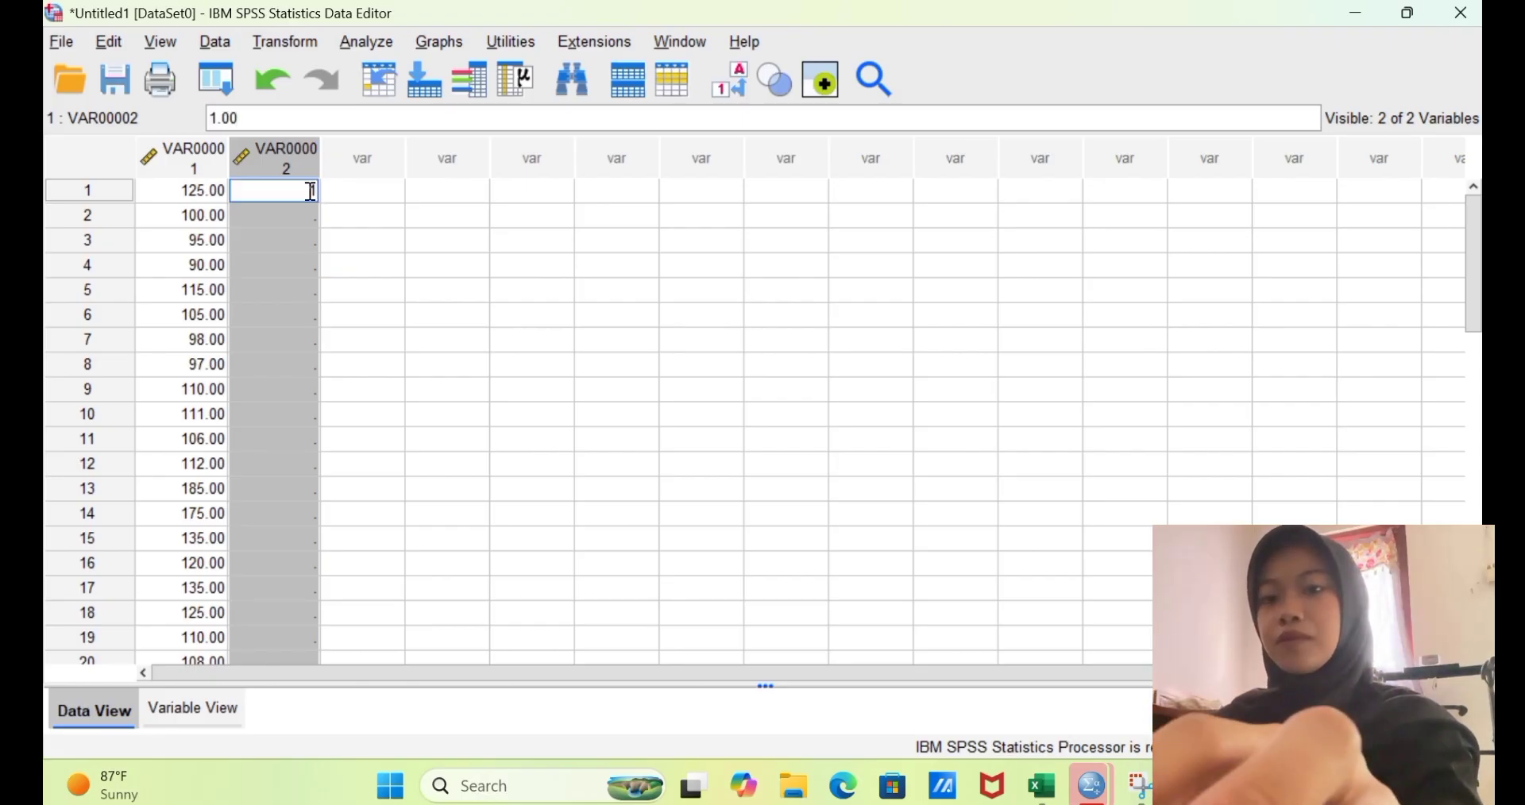
key(Return)
text(1)
key(Return)
text(1)
key(Return)
text(1)
key(Return)
text(1)
key(Return)
text(1)
key(Return)
text(1)
key(Return)
text(1)
key(Return)
text(1)
key(Return)
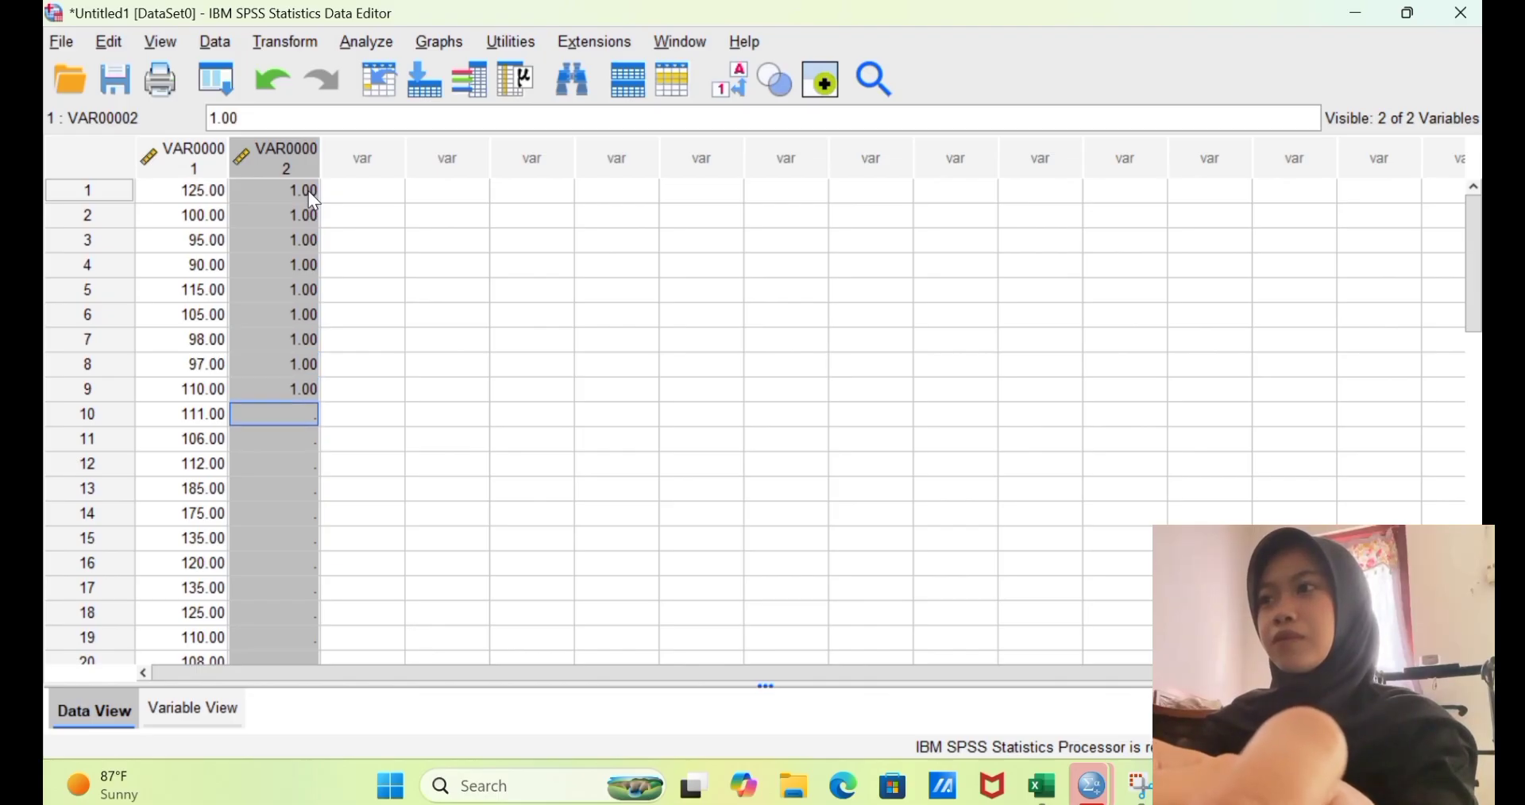
text(1)
key(Return)
text(1)
key(Return)
text(1)
key(Return)
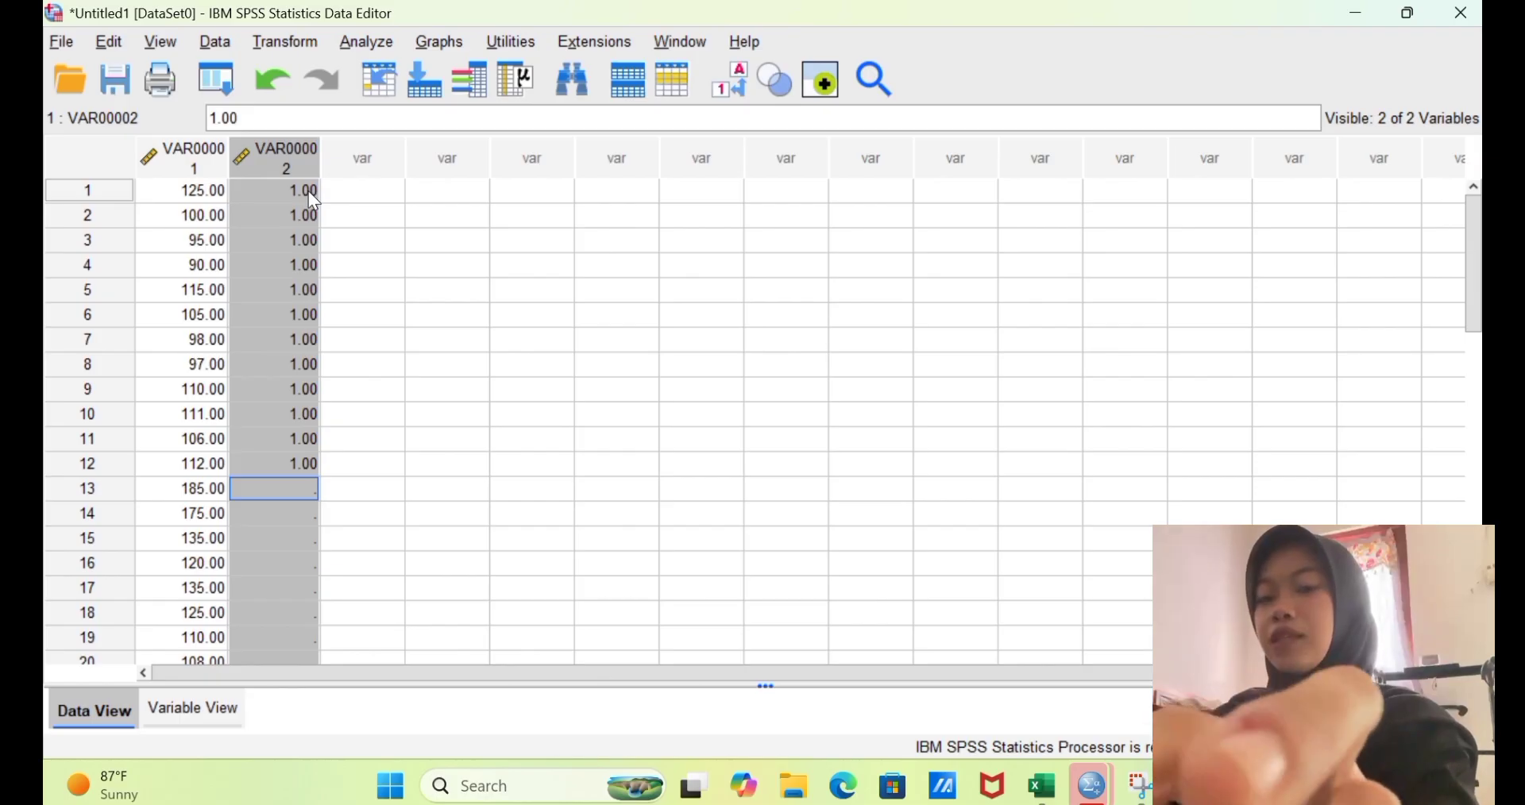
Step: Enter the code 2 in rows 13 to 24 of the second variable
text(2)
key(Return)
text(2)
key(Return)
text(2)
key(Return)
text(2)
key(Return)
text(22)
key(Return)
text(2)
key(Return)
text(2)
key(Return)
text(2)
key(Return)
text(2)
key(Return)
text(2)
key(Return)
text(2)
key(Return)
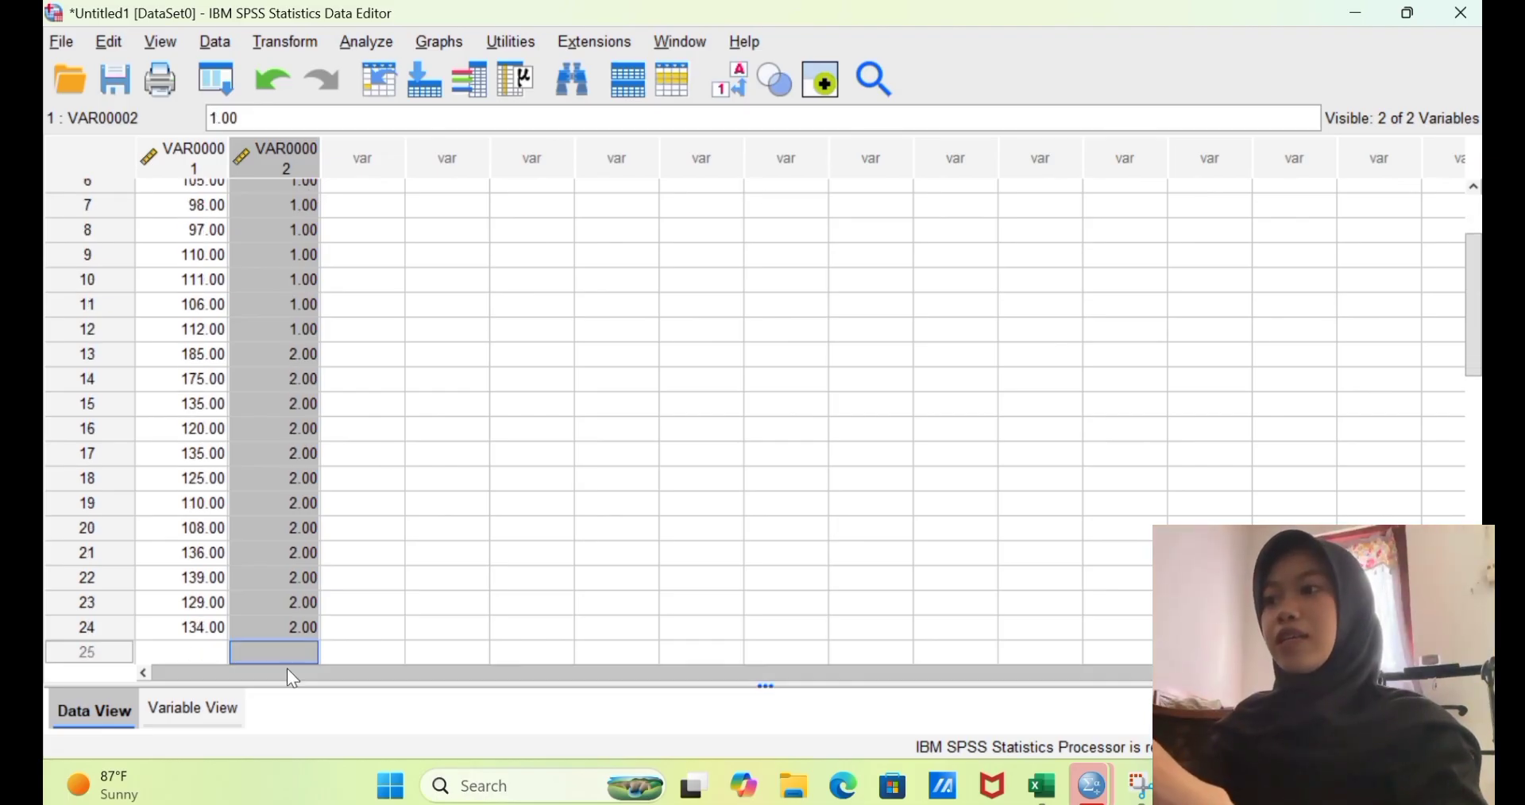
Step: Rename the first variable, which holds the measurements, as Hasil in the variable definitions
click(222, 718)
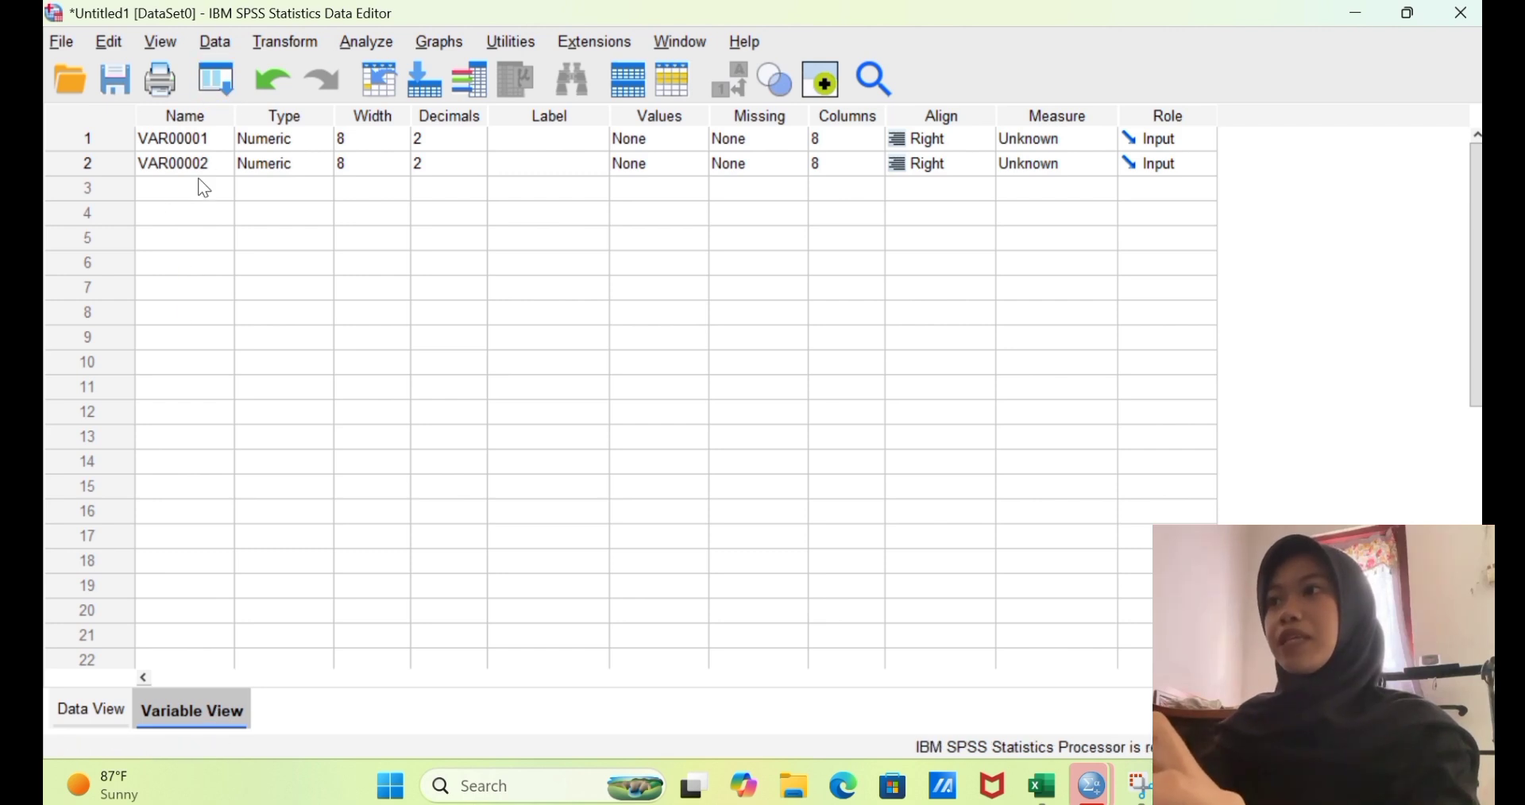
double_click(211, 143)
key(BackSpace)
key(BackSpace)
key(BackSpace)
key(BackSpace)
key(BackSpace)
key(BackSpace)
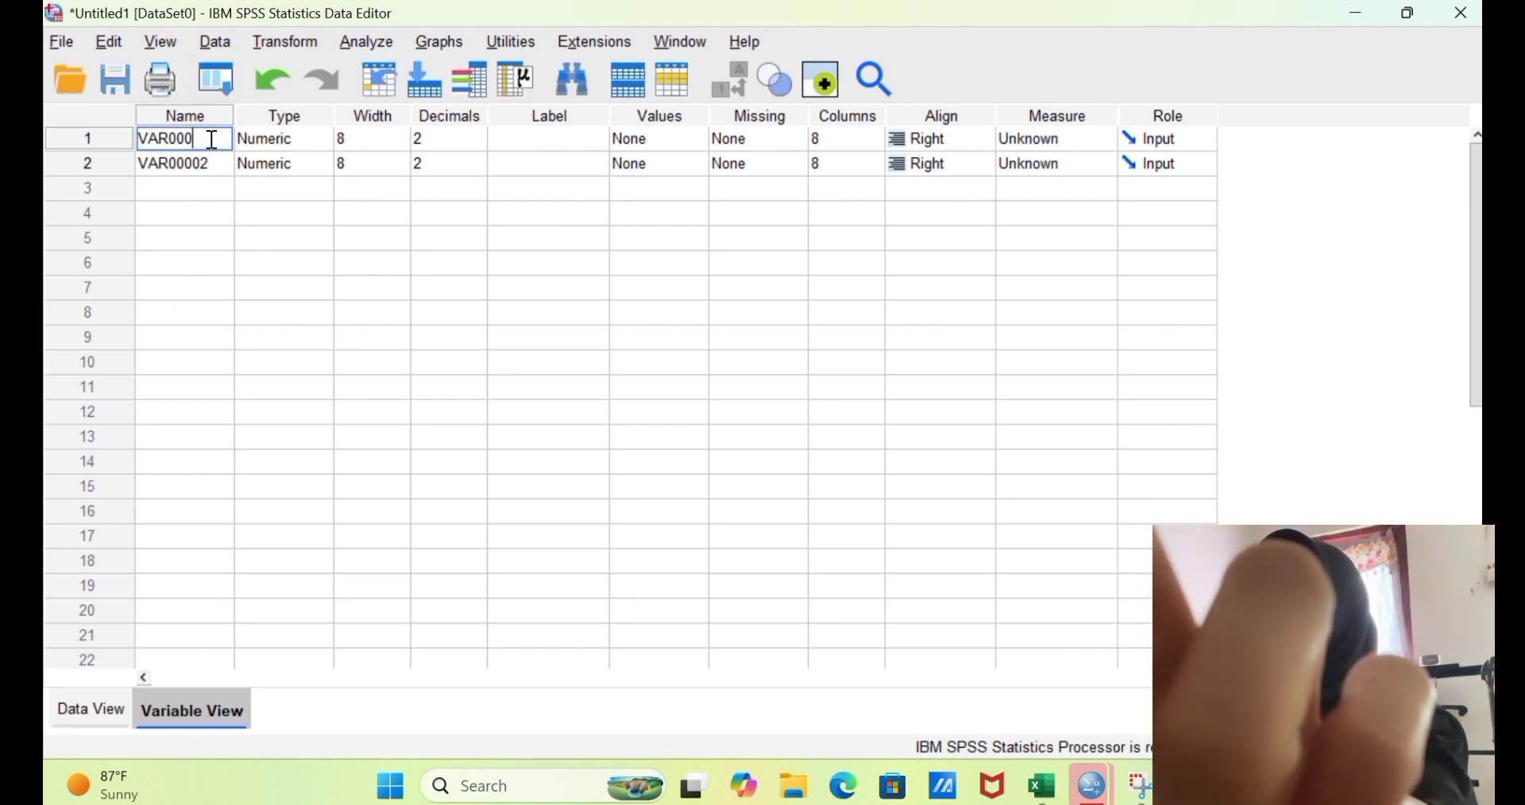
key(BackSpace)
key(BackSpace)
text(H)
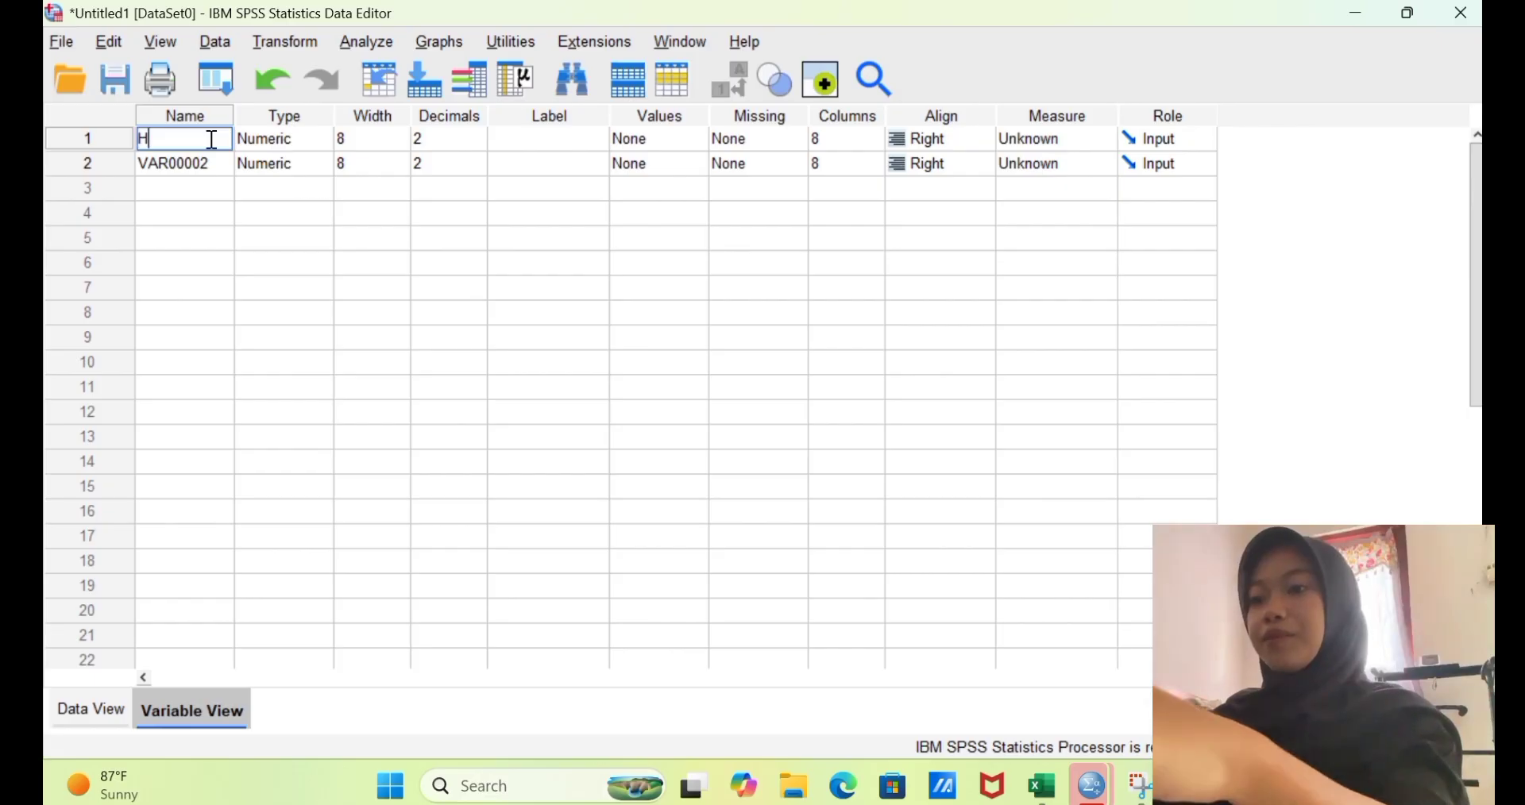
text(asil)
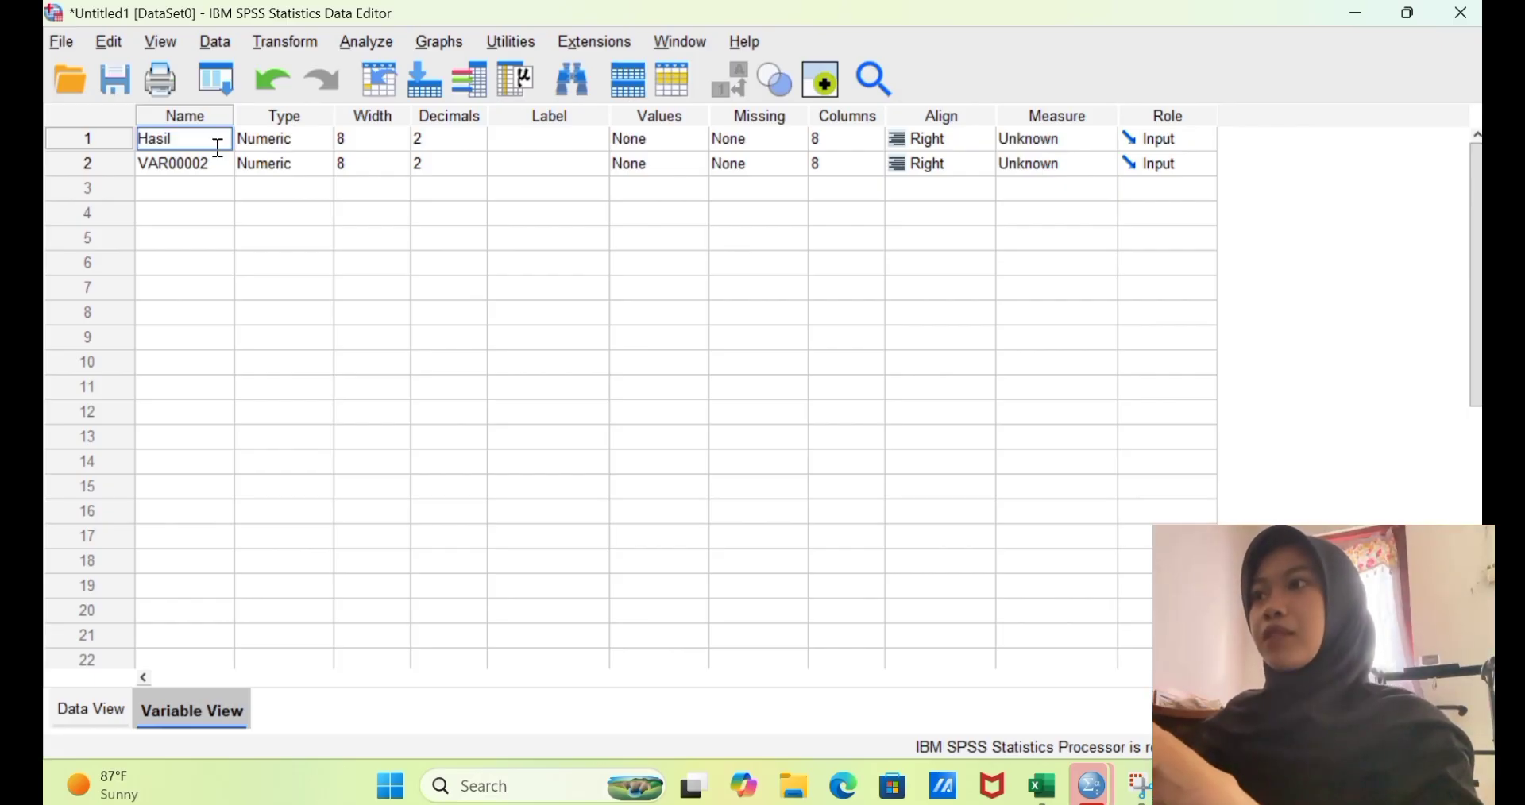
Step: Rename the second variable, which holds the group codes, as Kode
double_click(218, 165)
key(BackSpace)
key(BackSpace)
key(BackSpace)
key(BackSpace)
key(BackSpace)
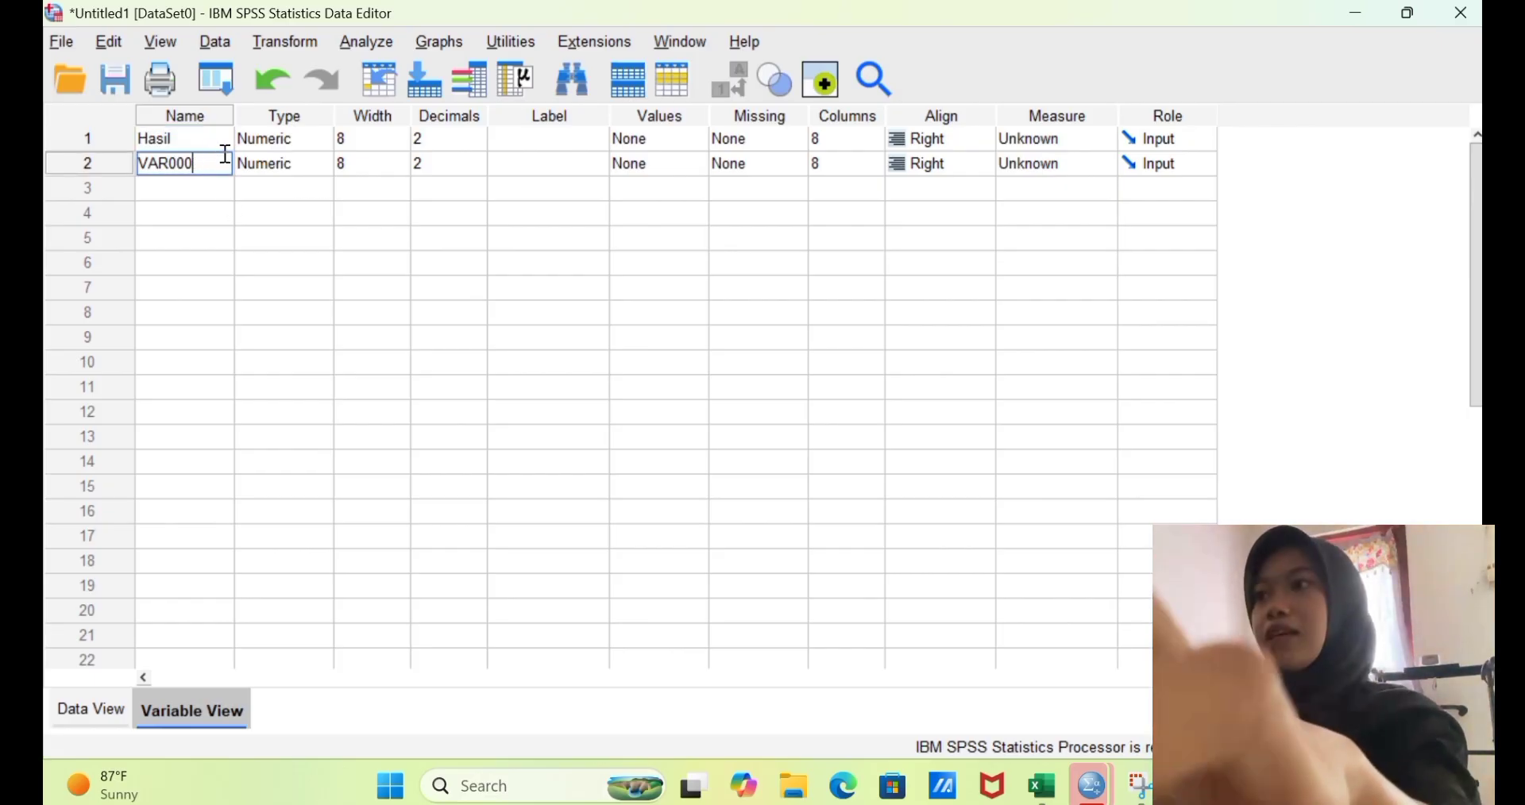
key(BackSpace)
key(BackSpace)
key(BackSpace)
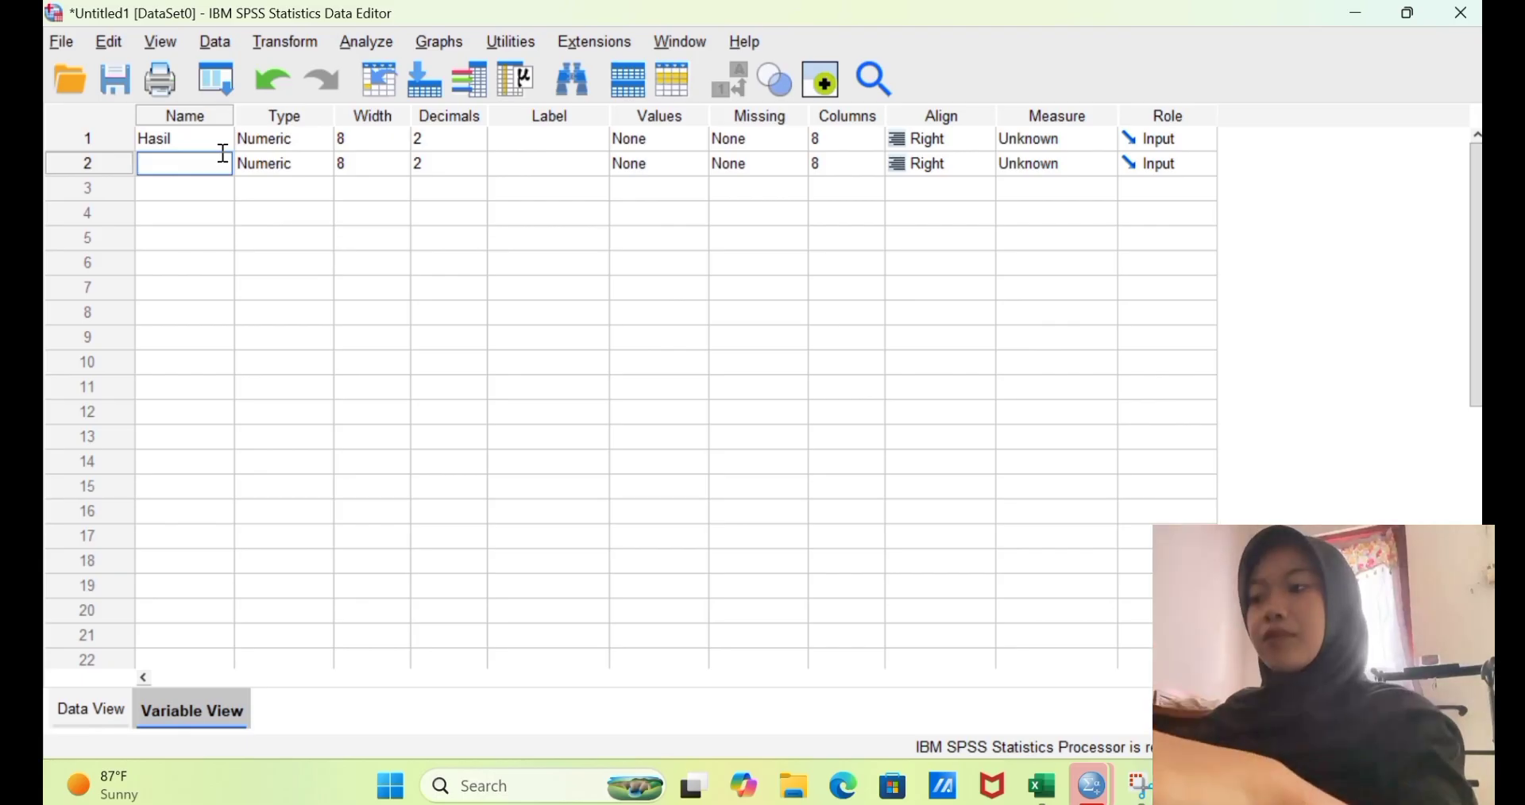
text(Kode)
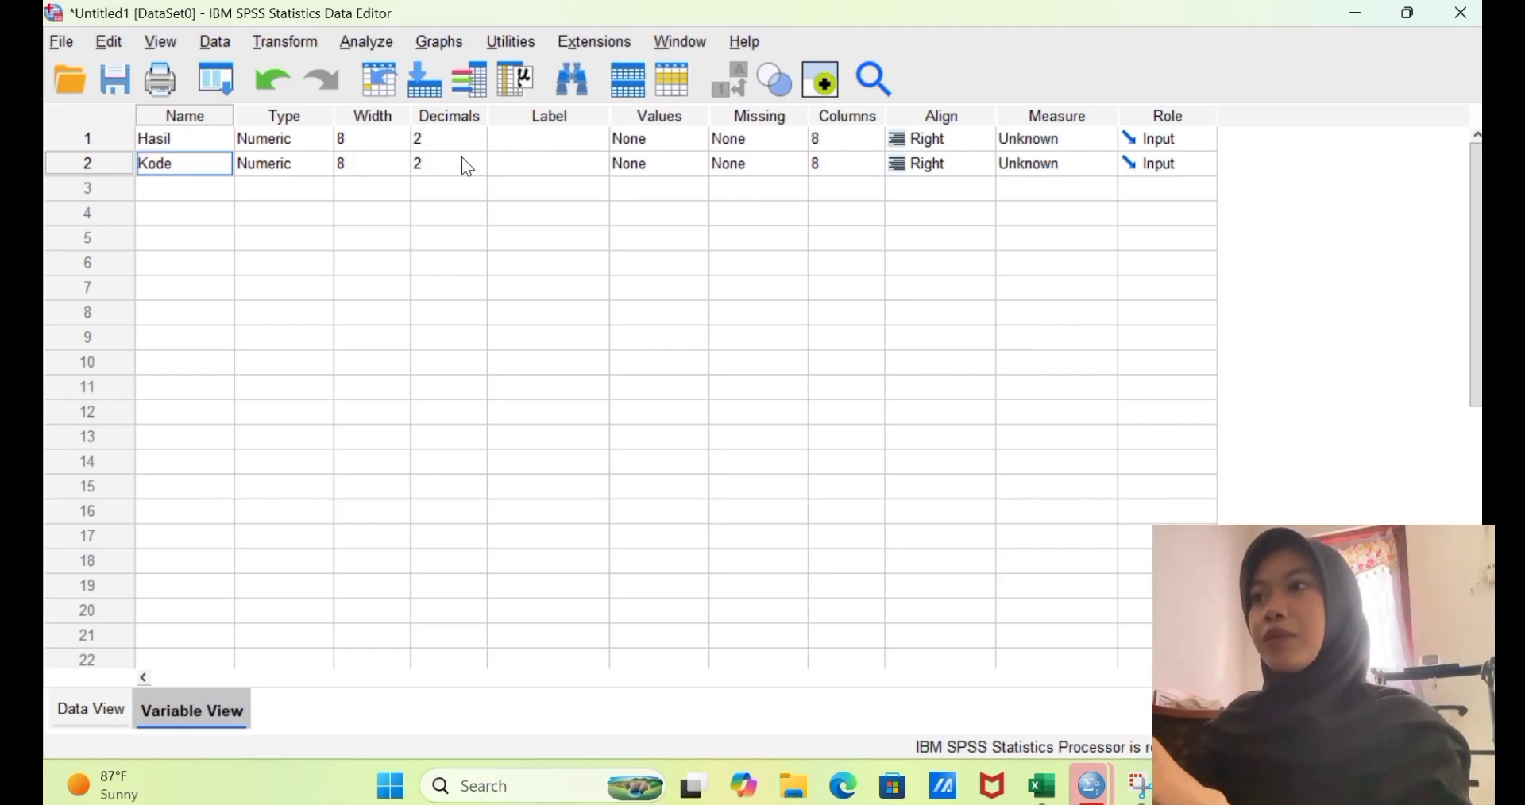
Step: Set the number of decimals to 0 for both the Hasil and Kode variables
click(467, 140)
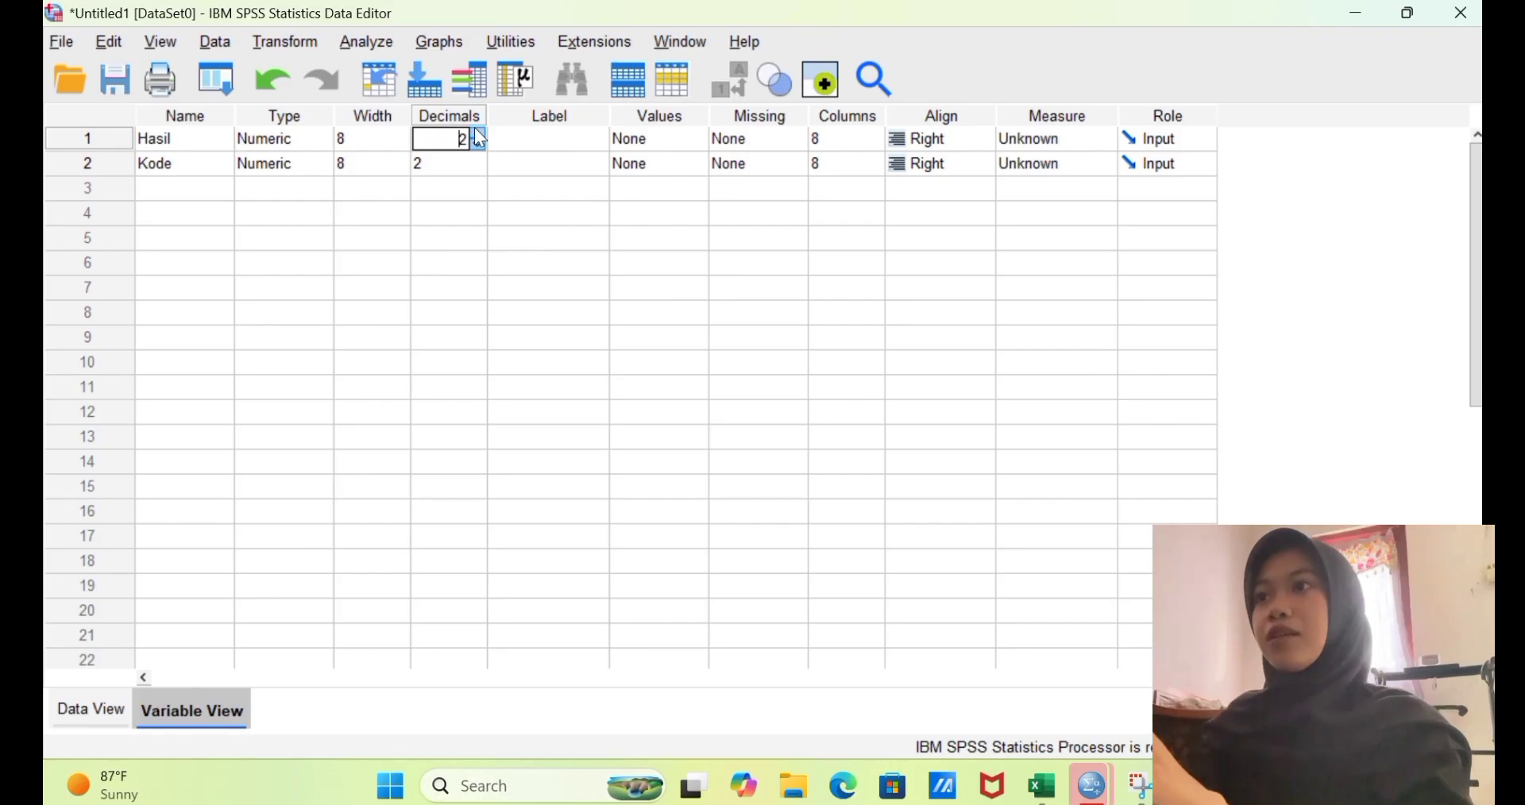
click(479, 147)
click(479, 168)
click(479, 170)
click(479, 170)
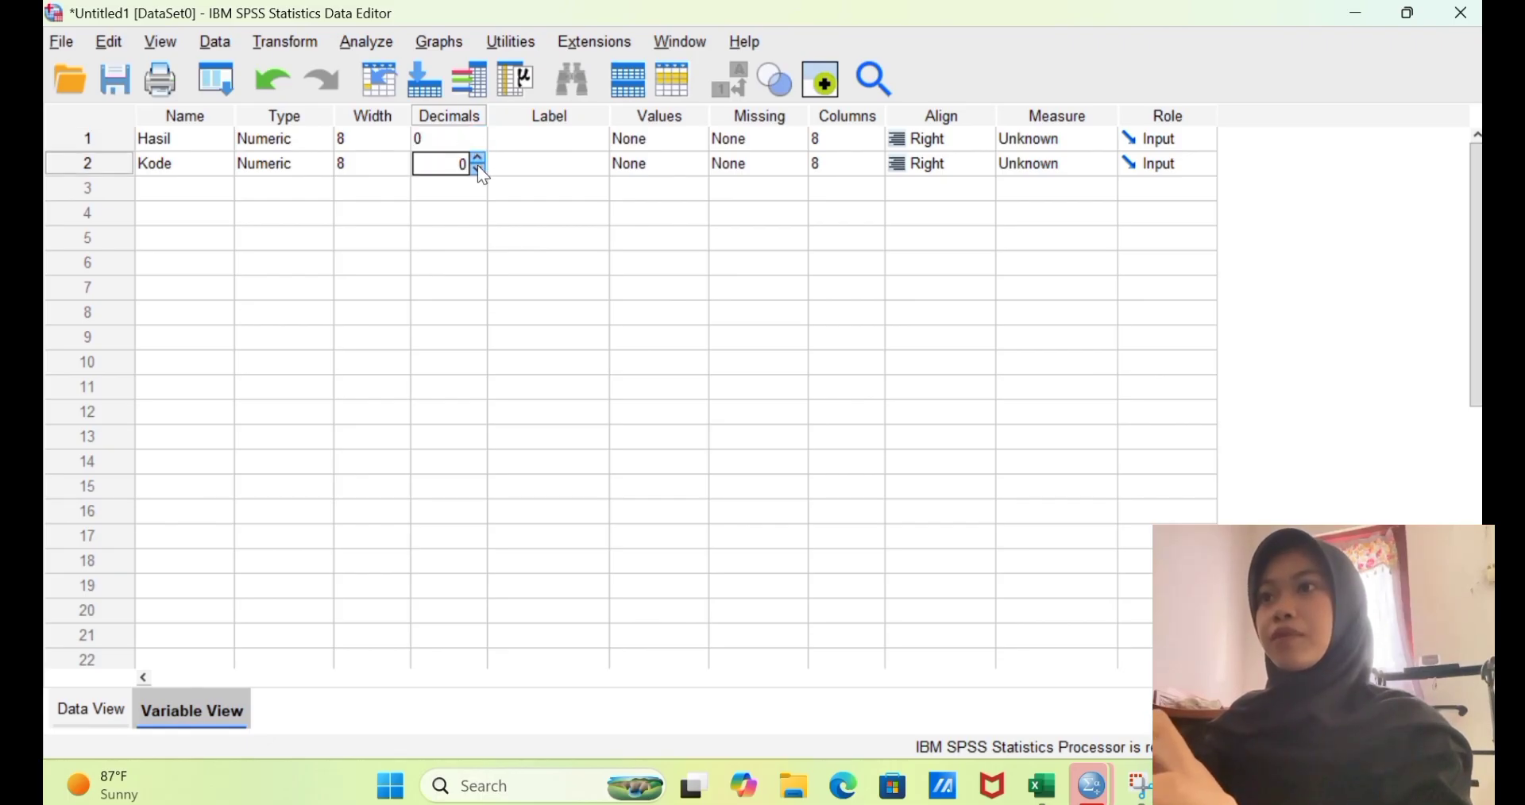
Step: Label the Hasil variable as Hasil Pupuk in the variable definitions
click(586, 143)
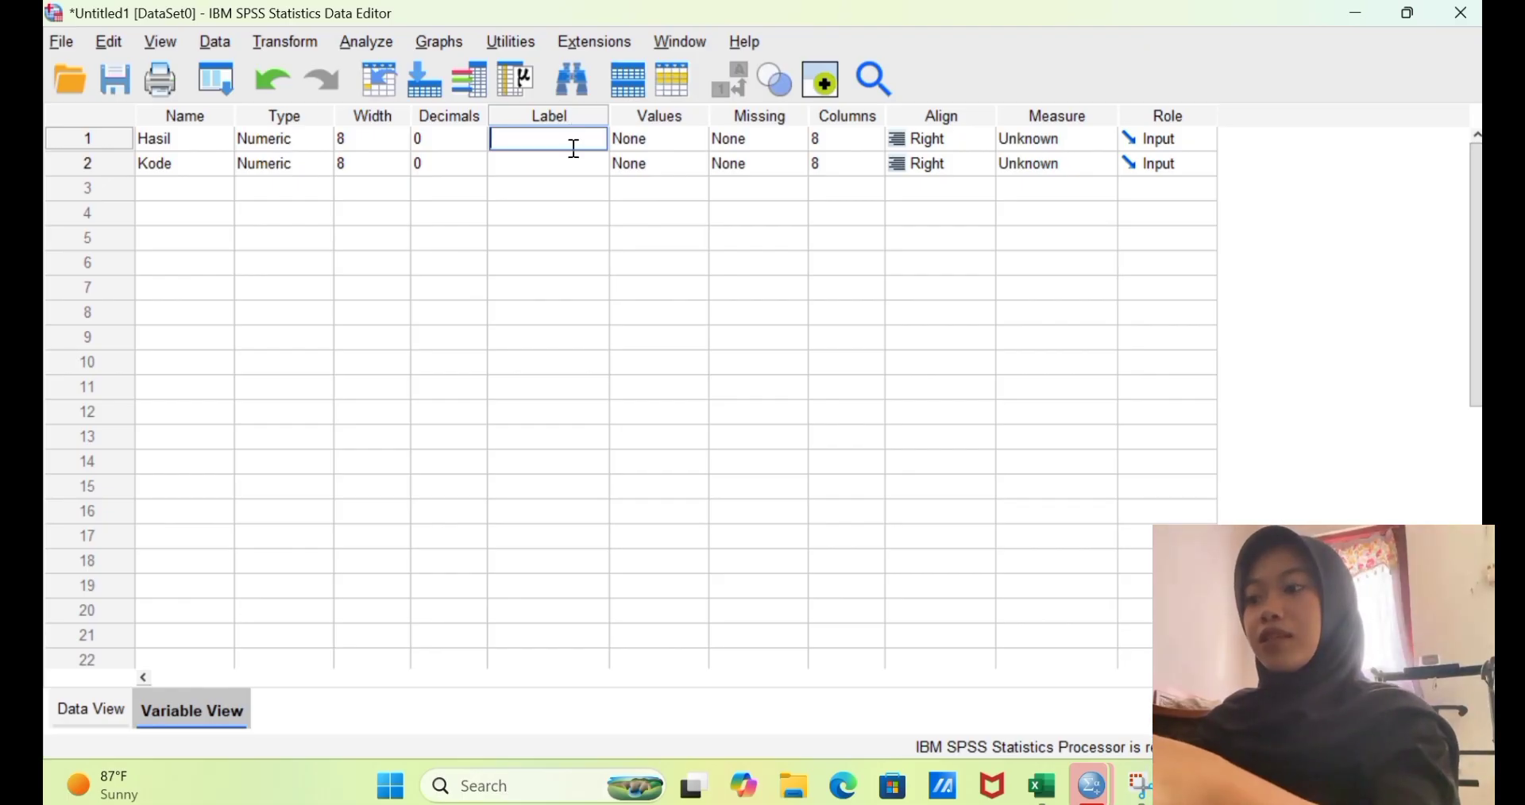
text(Hasil)
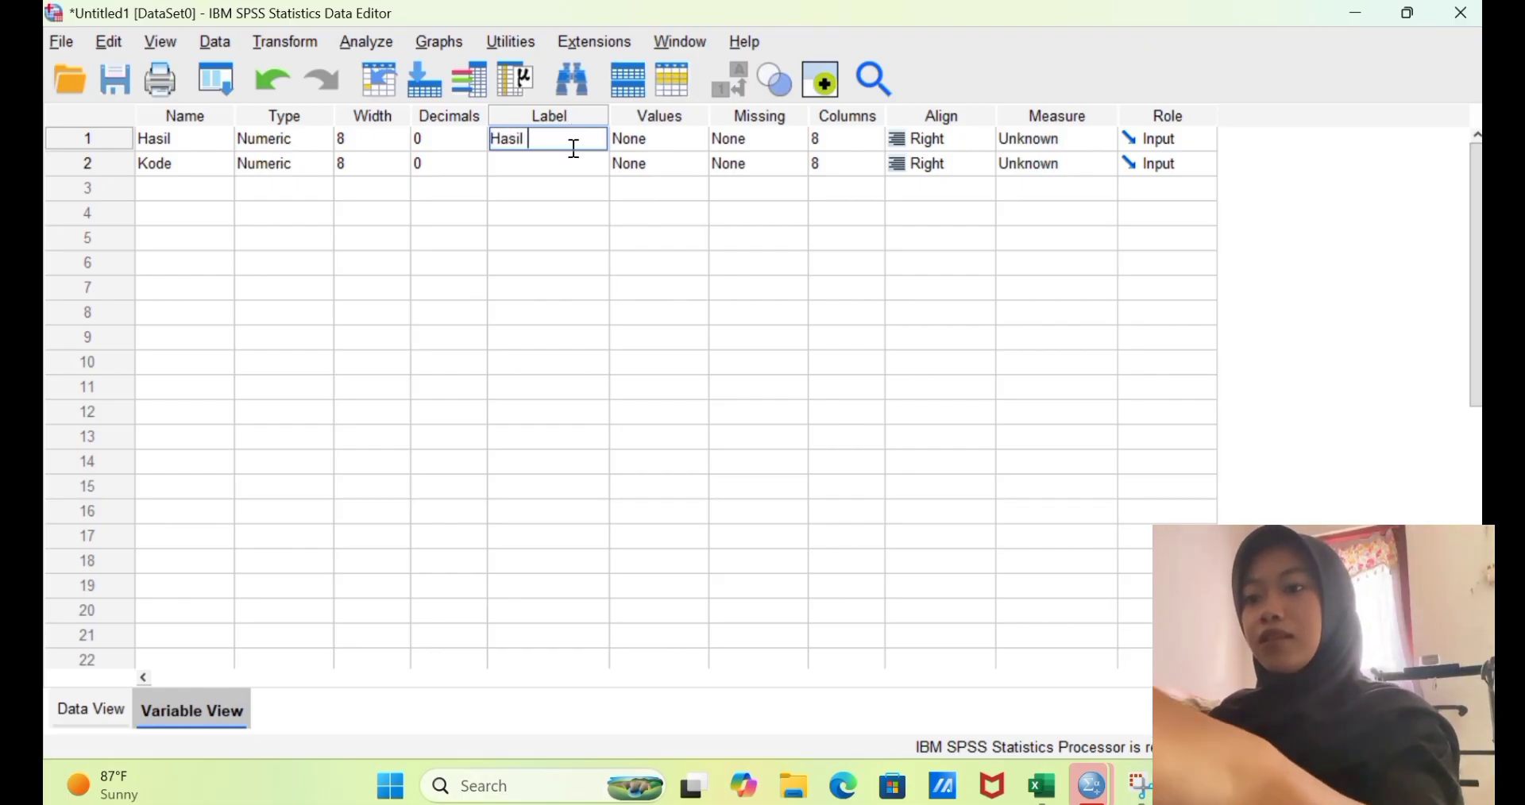
text( Ppupuk)
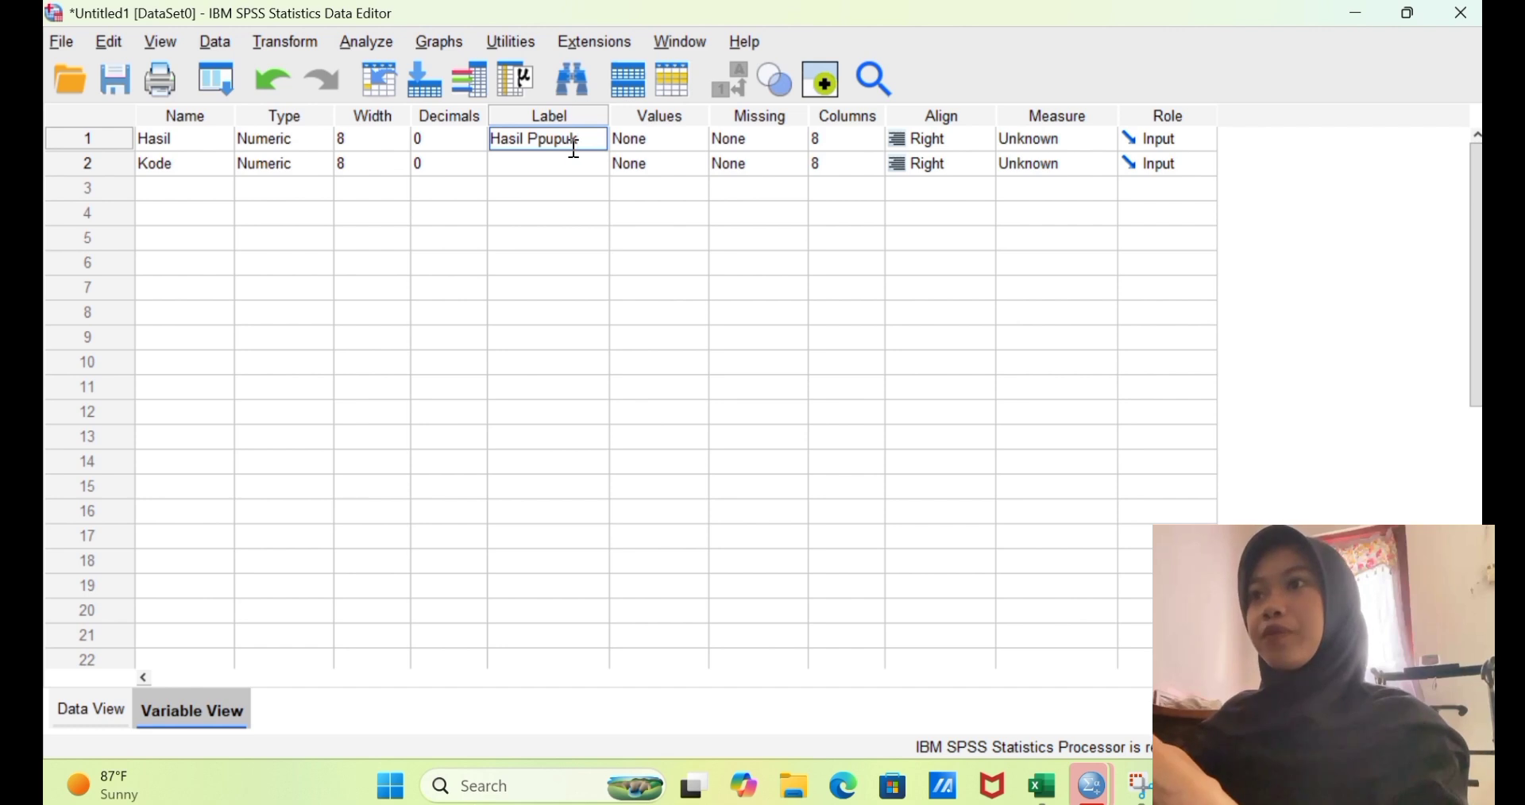
click(548, 143)
key(BackSpace)
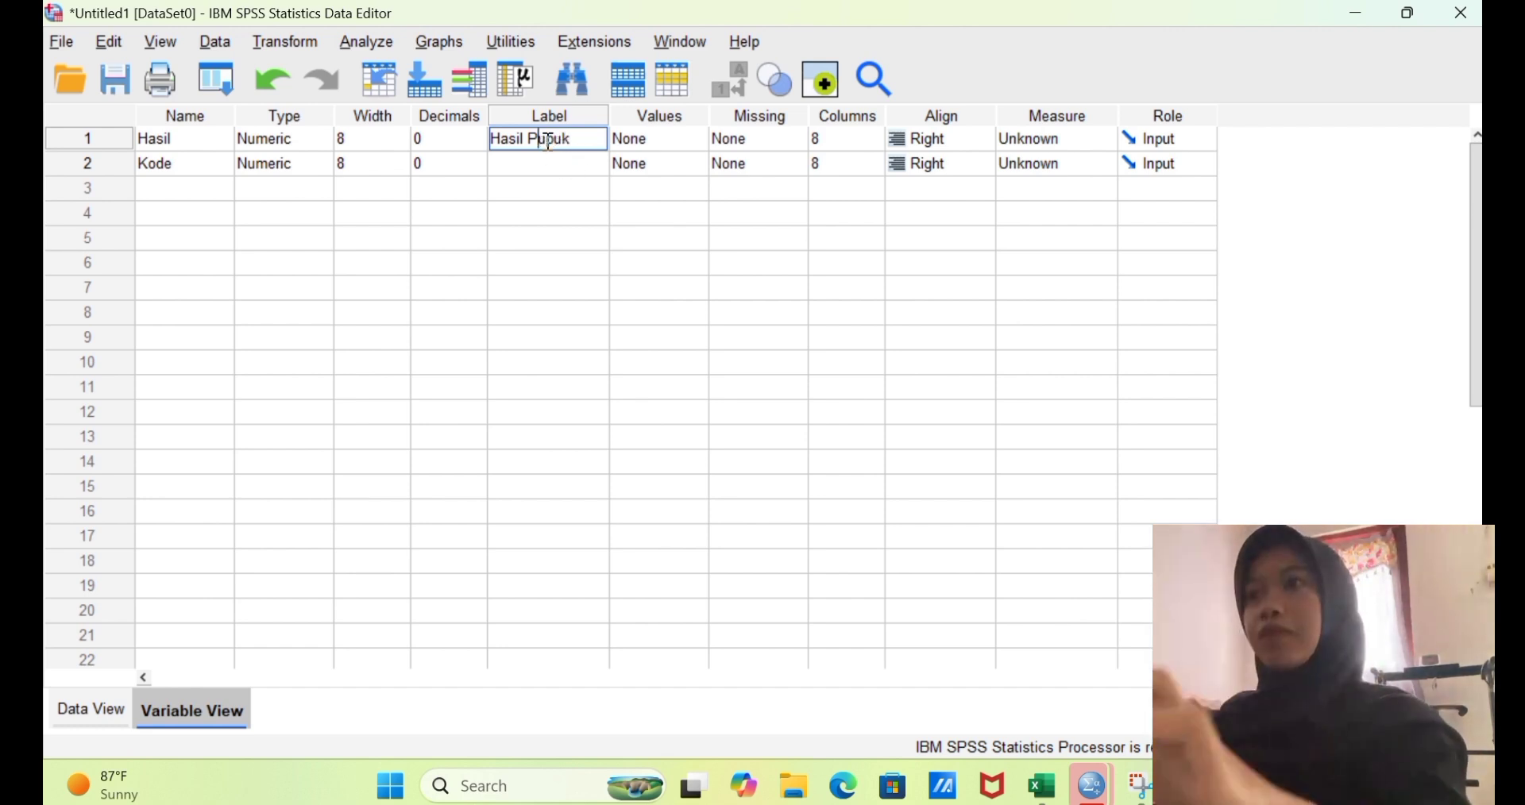
Step: Label the Kode variable as Kode Pupuk, correcting any misspelling in the label
click(563, 162)
text(Kode )
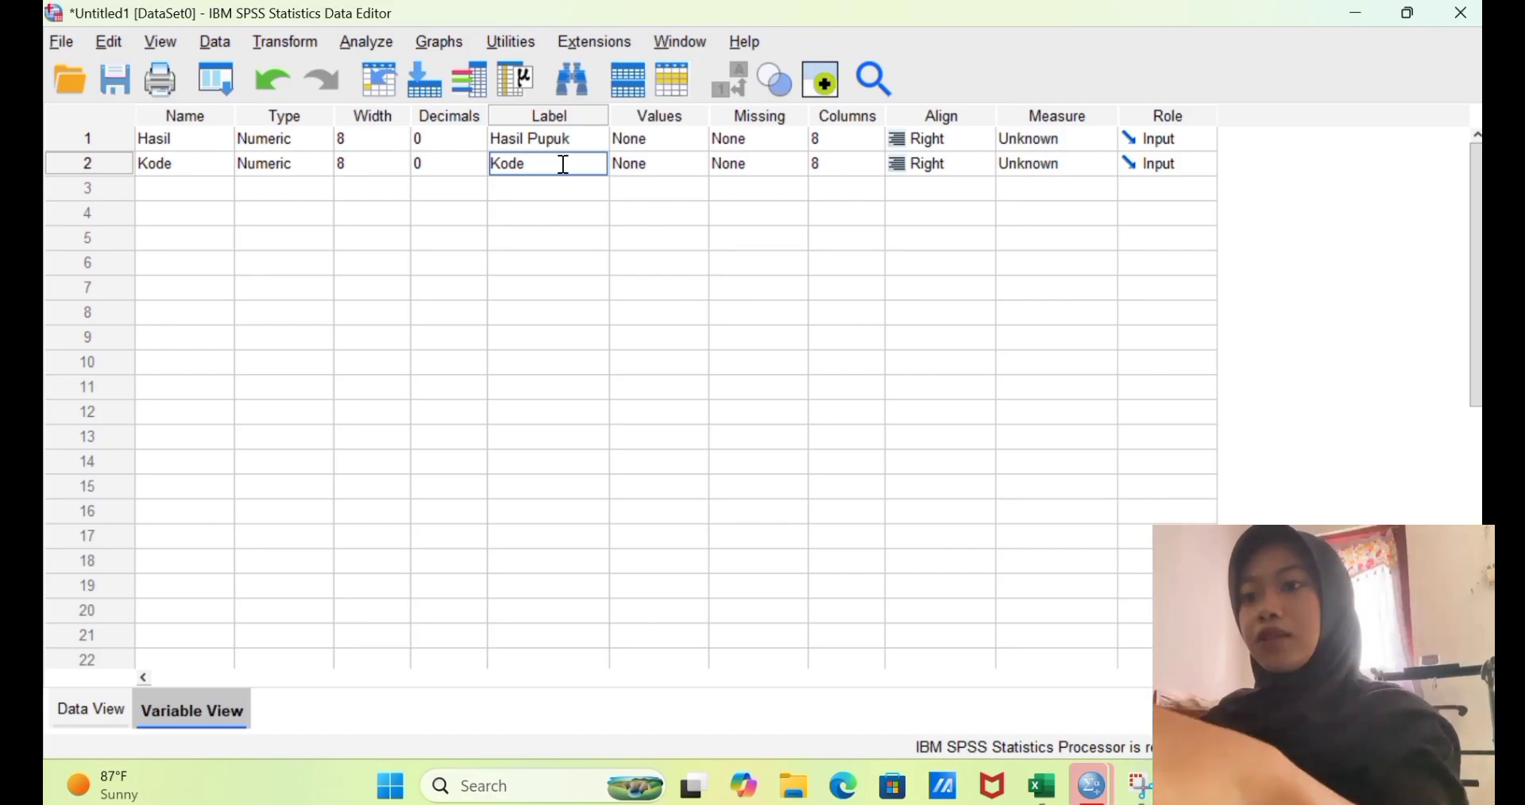
text(Ppupuk)
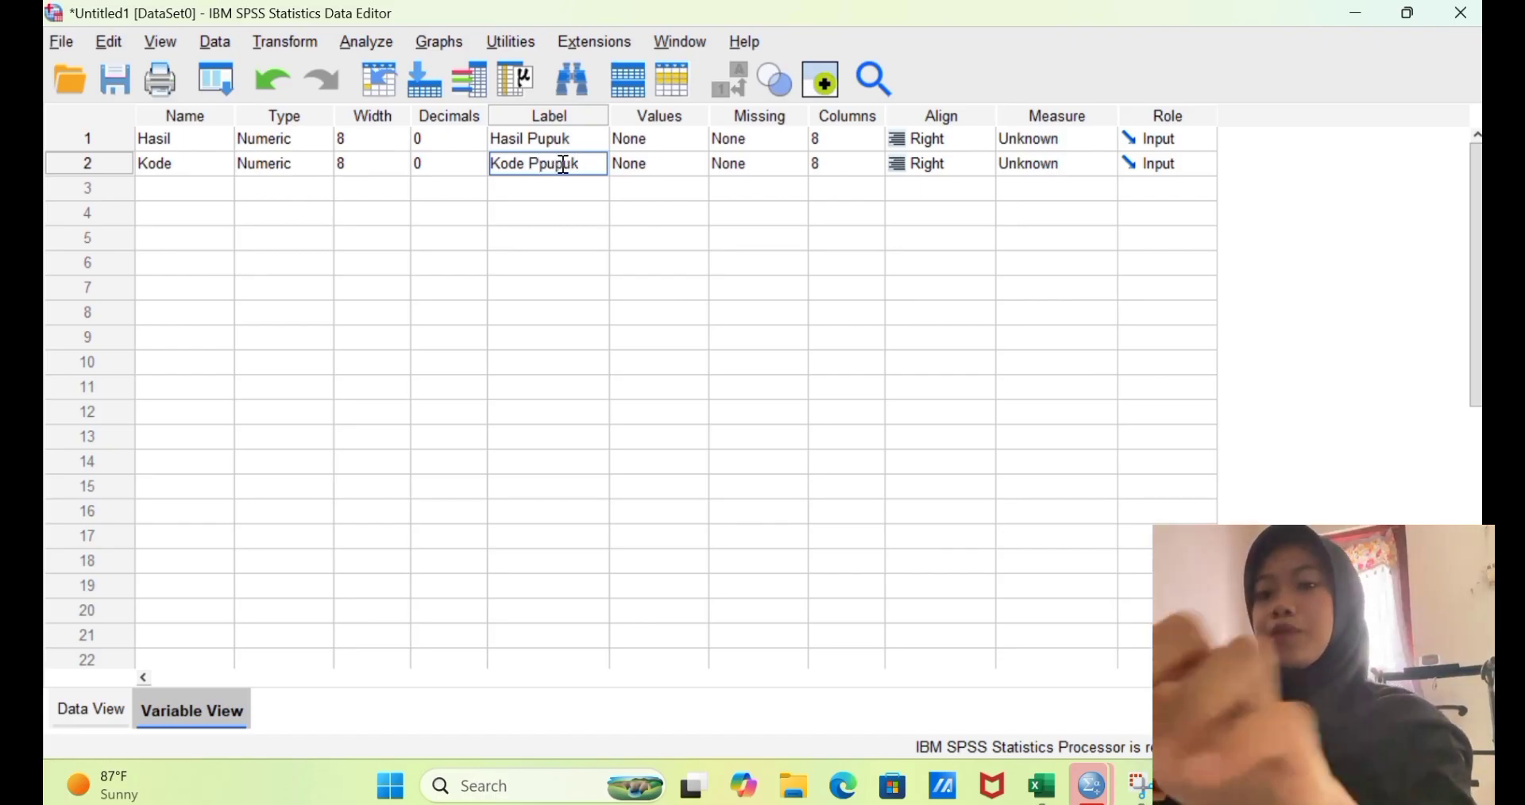
key(BackSpace)
key(BackSpace)
key(BackSpace)
key(BackSpace)
key(BackSpace)
text(upu)
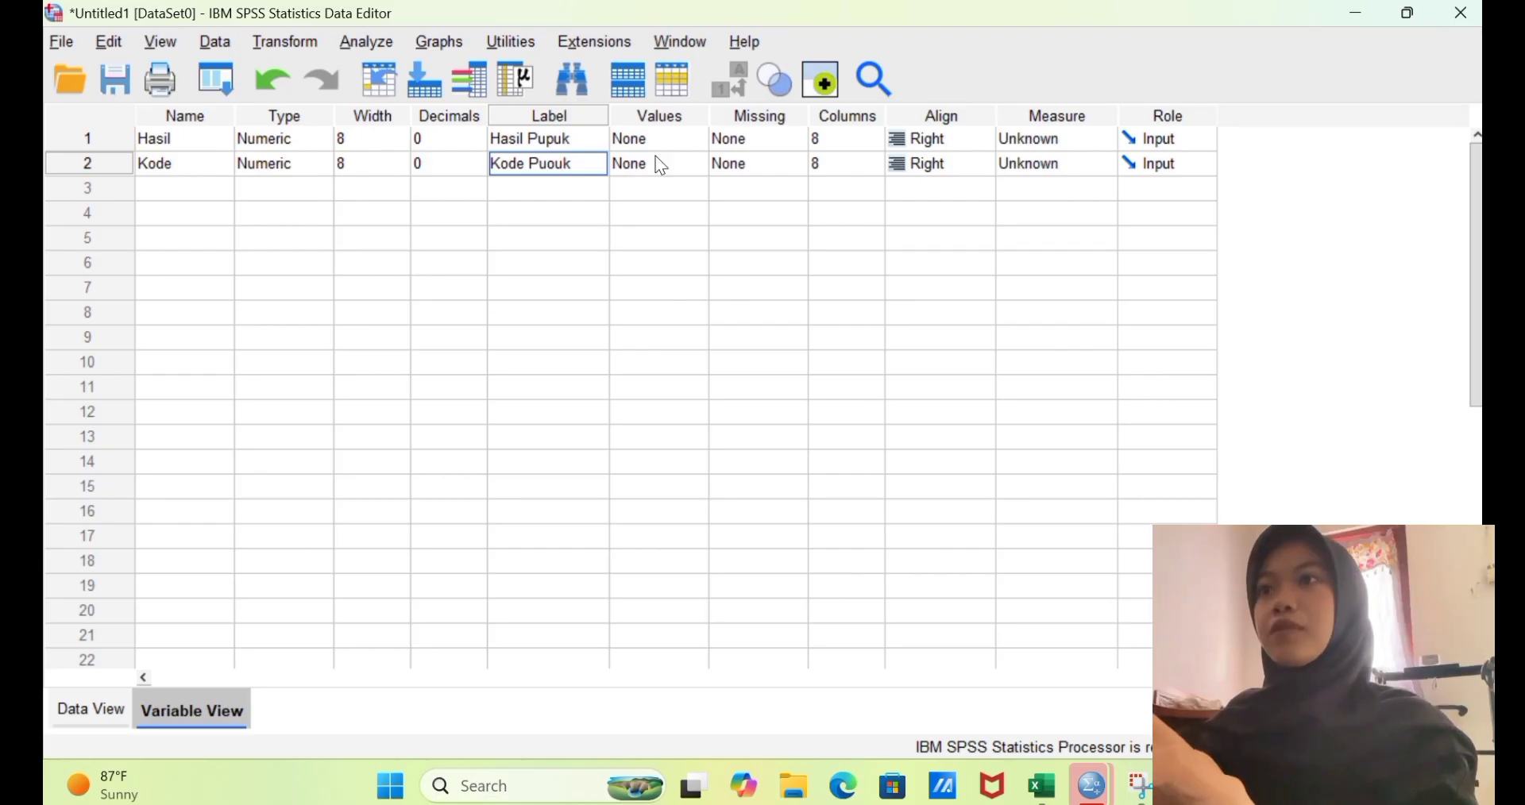
click(512, 286)
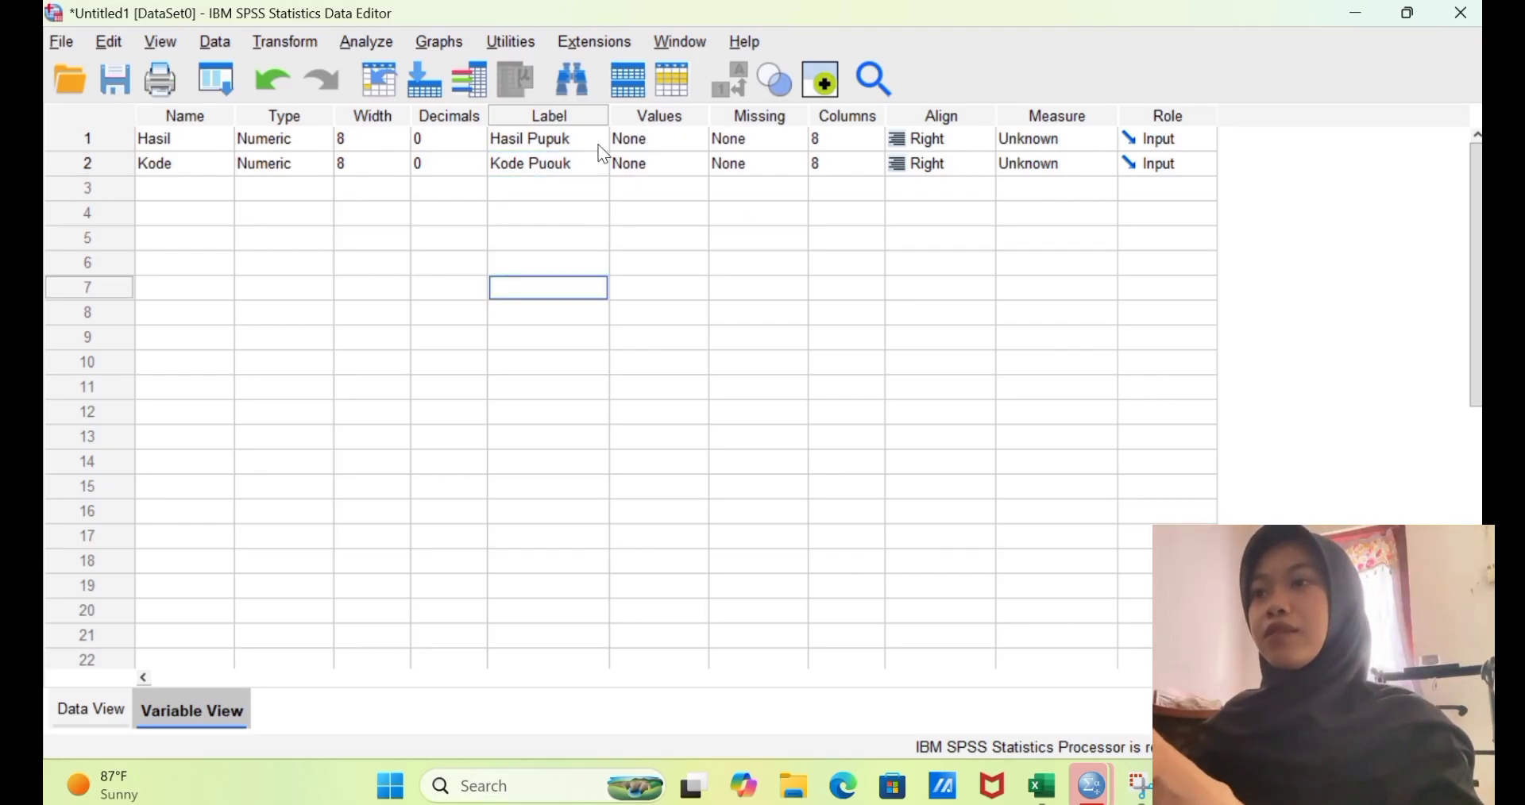
double_click(576, 163)
key(BackSpace)
key(BackSpace)
key(BackSpace)
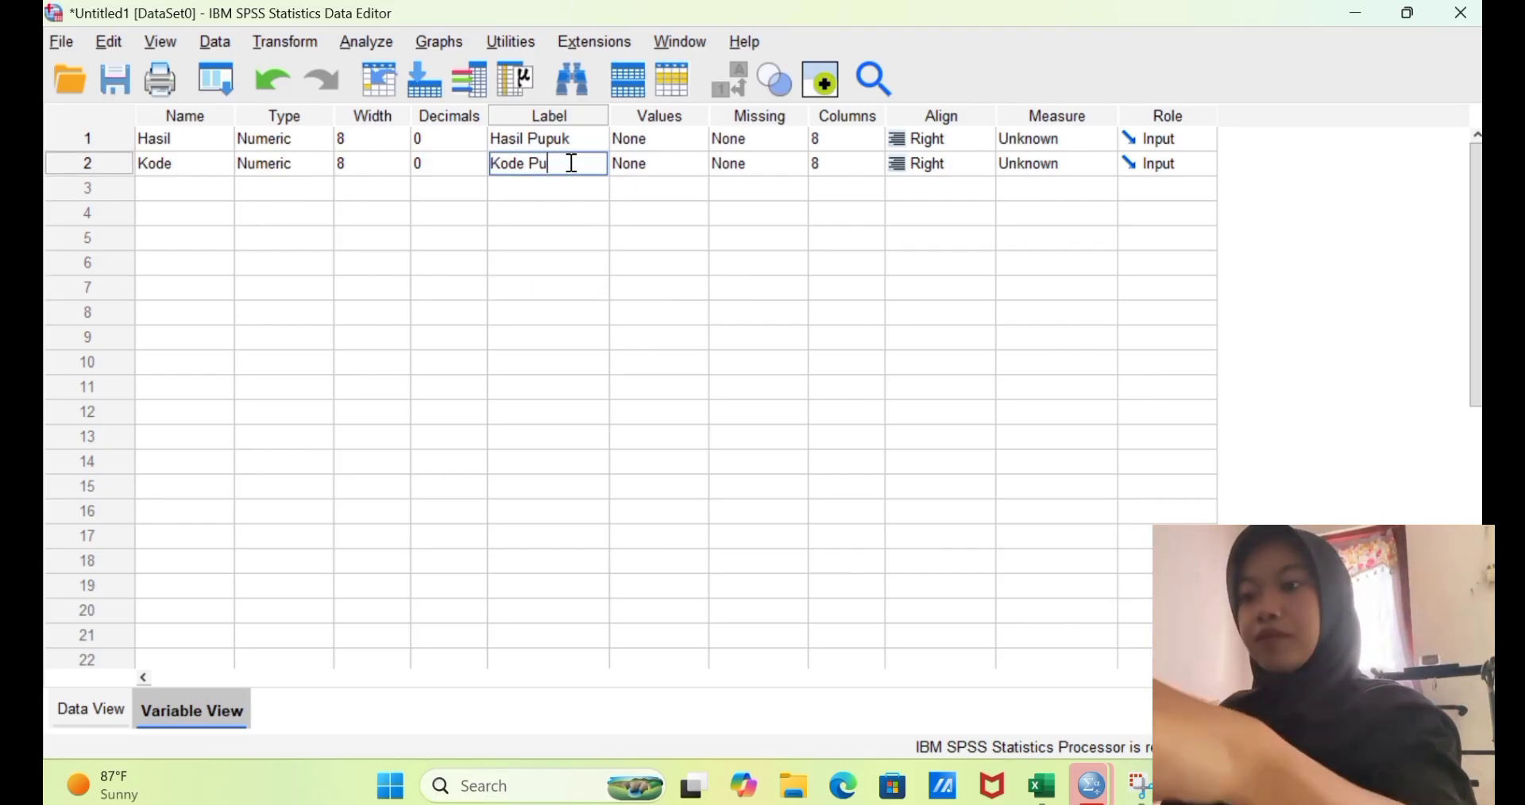
text(puk)
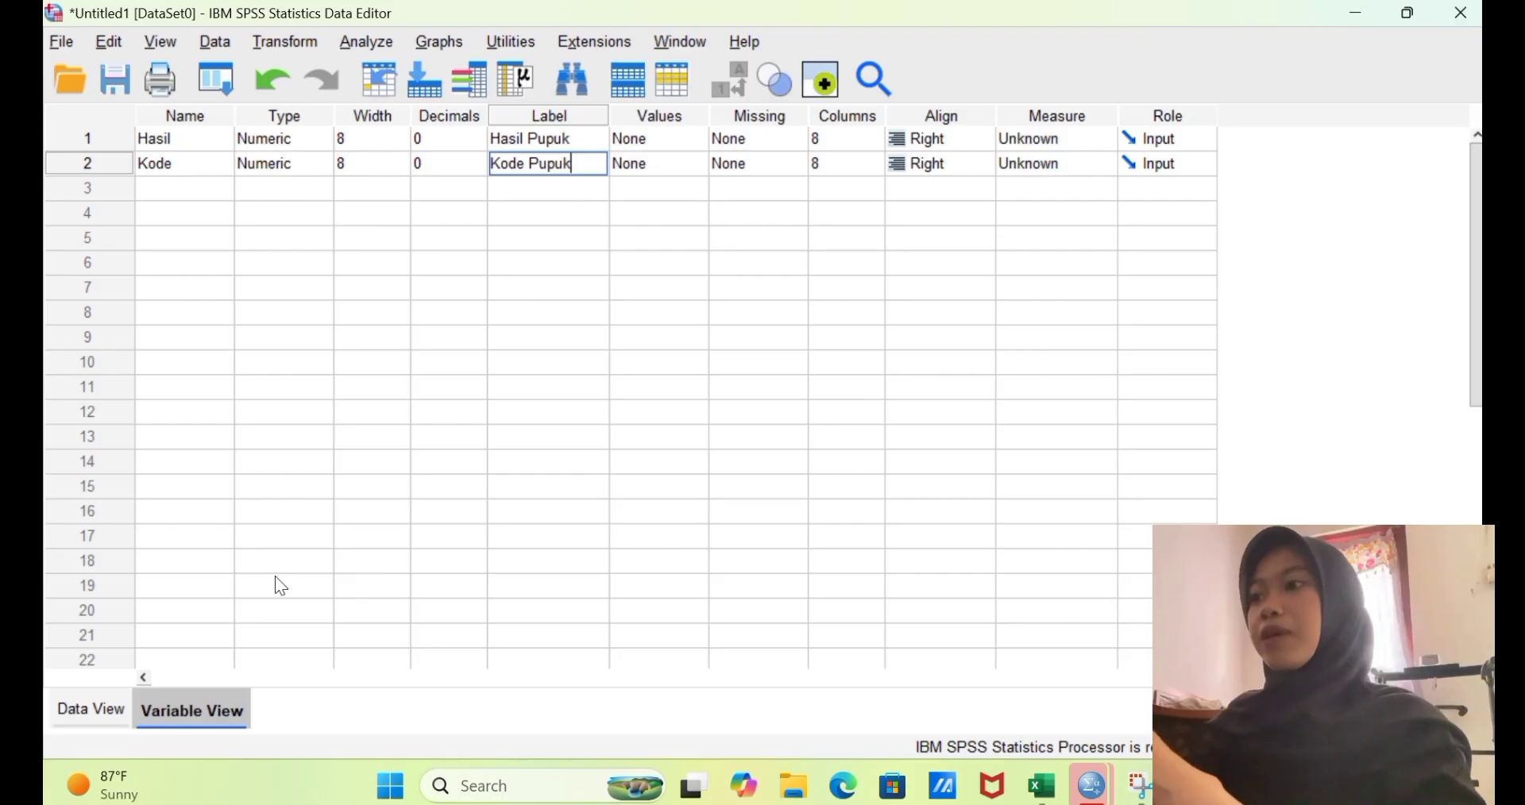
Step: Set up an Explore analysis with Hasil Pupuk as the dependent variable and Kode Pupuk as the factor
click(78, 711)
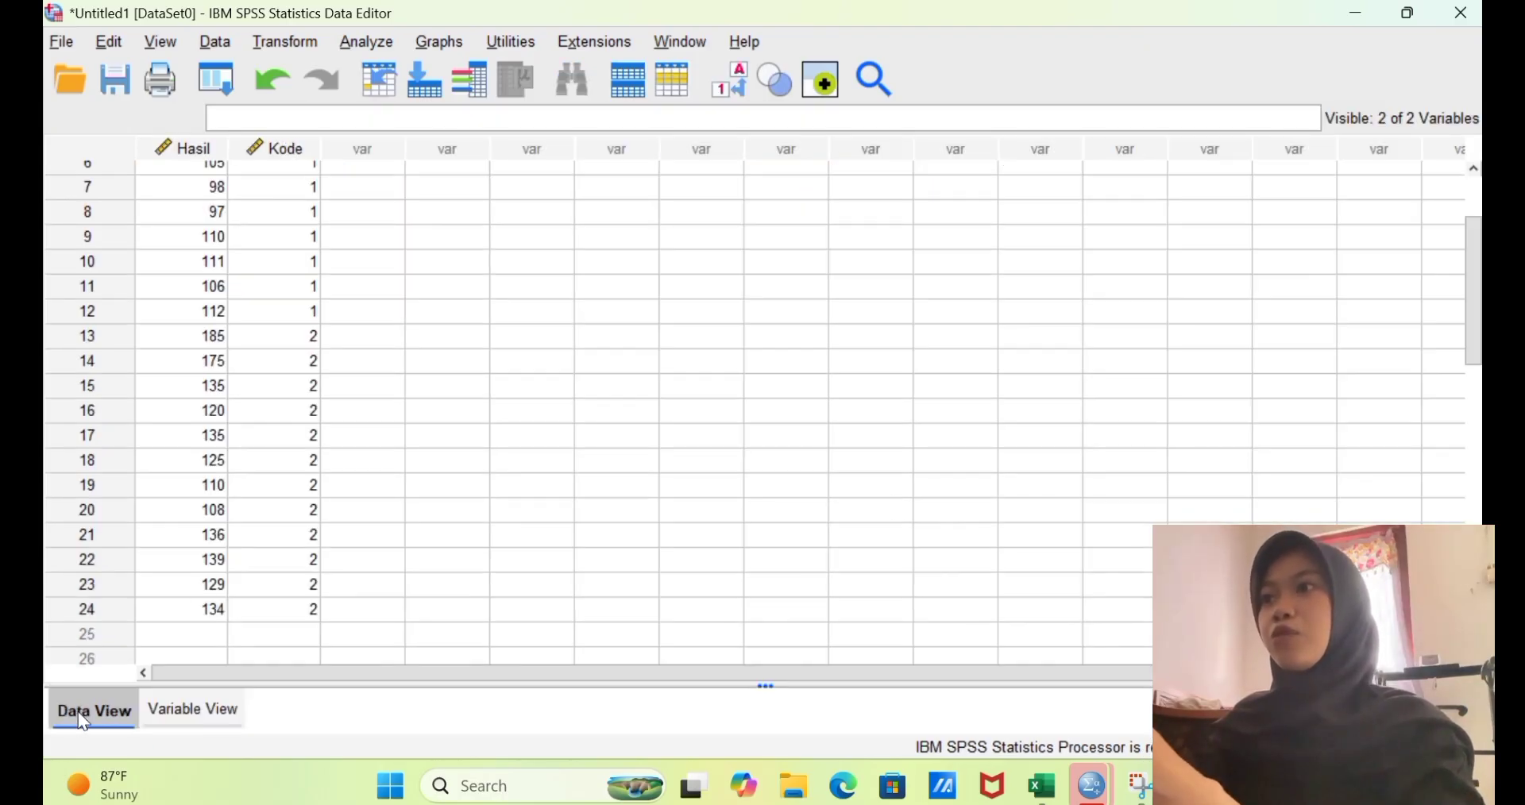
click(383, 41)
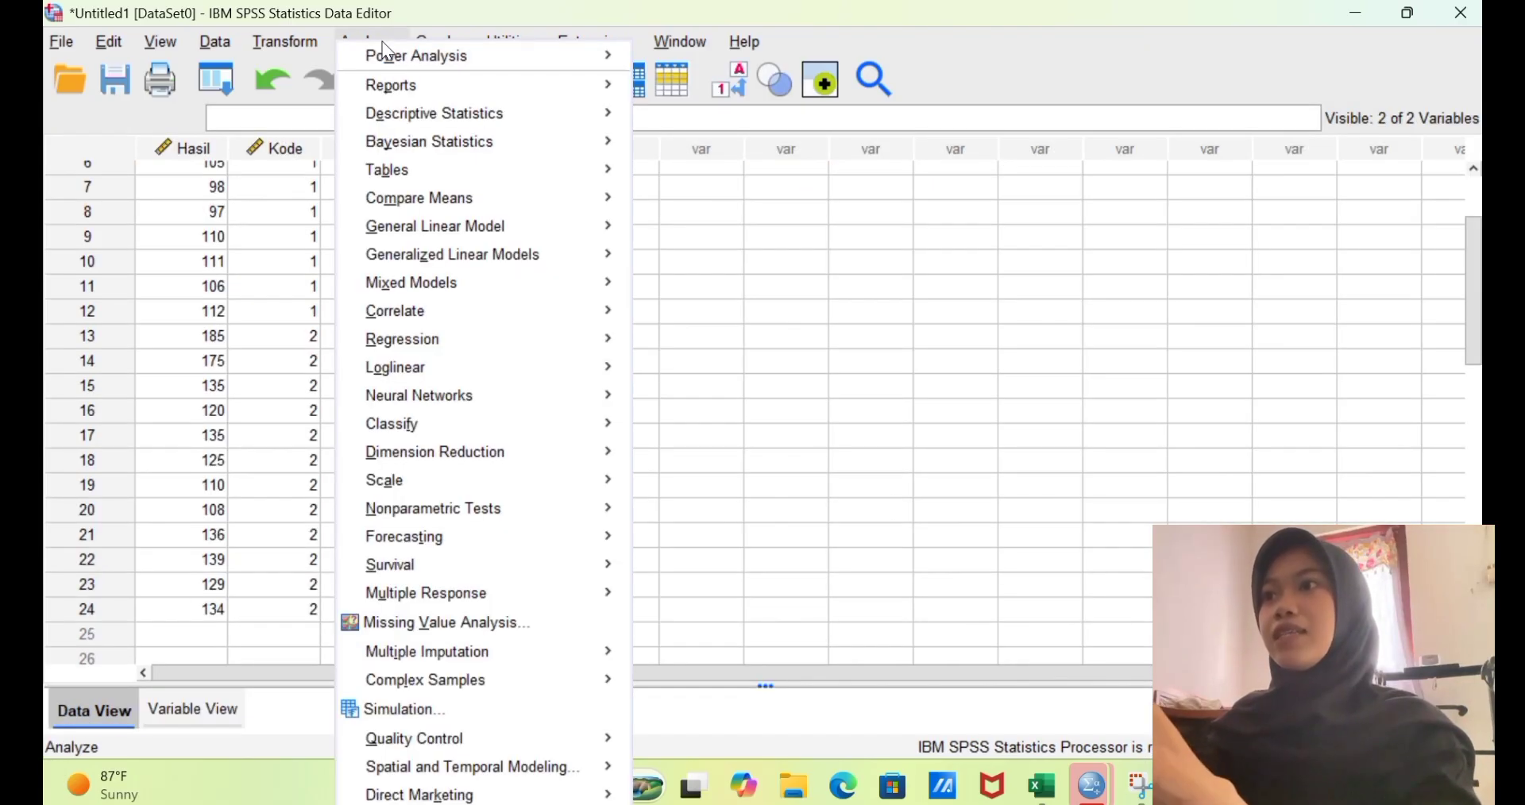
mouse_move(443, 115)
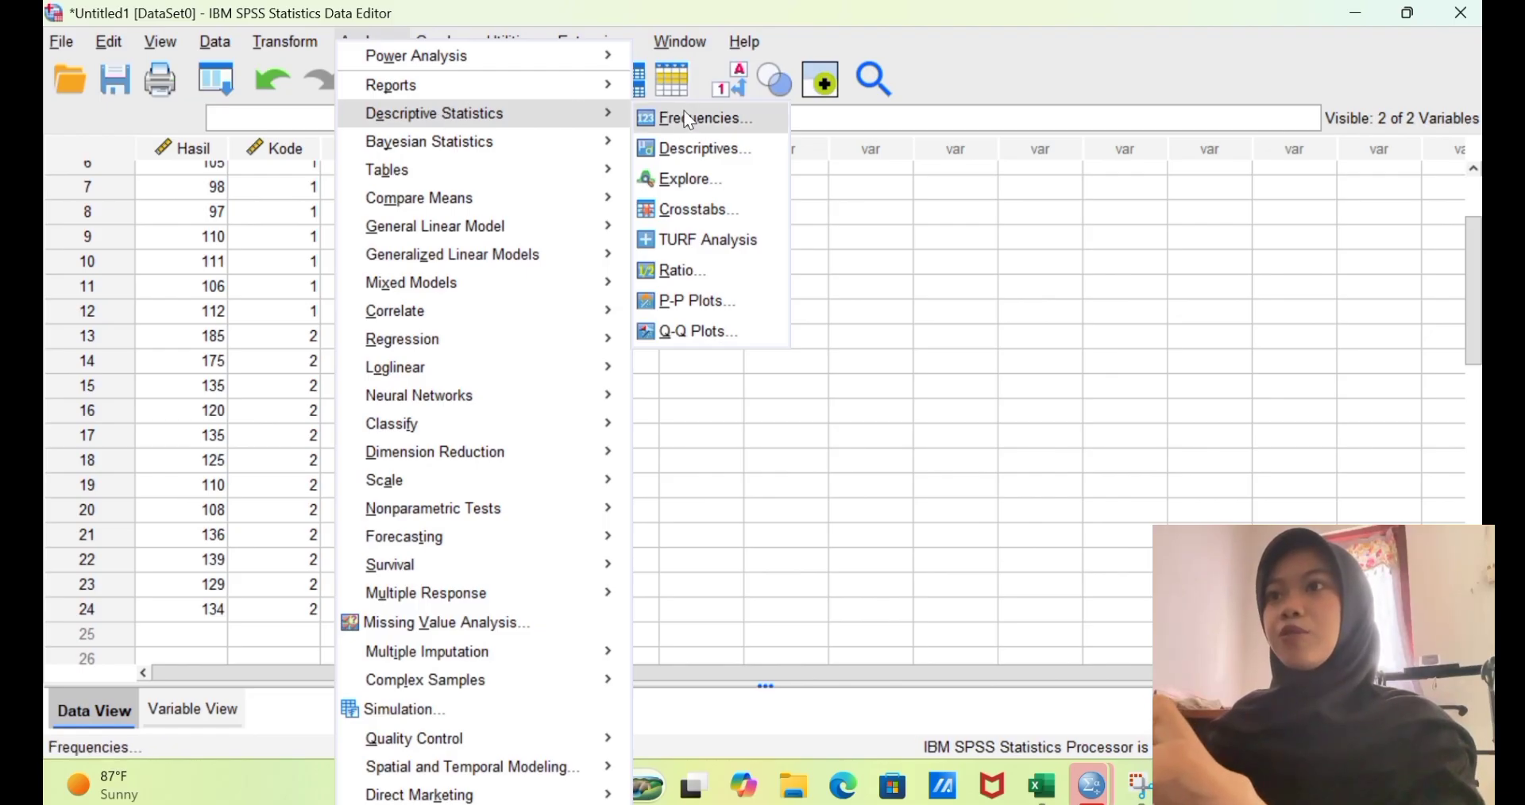
click(694, 188)
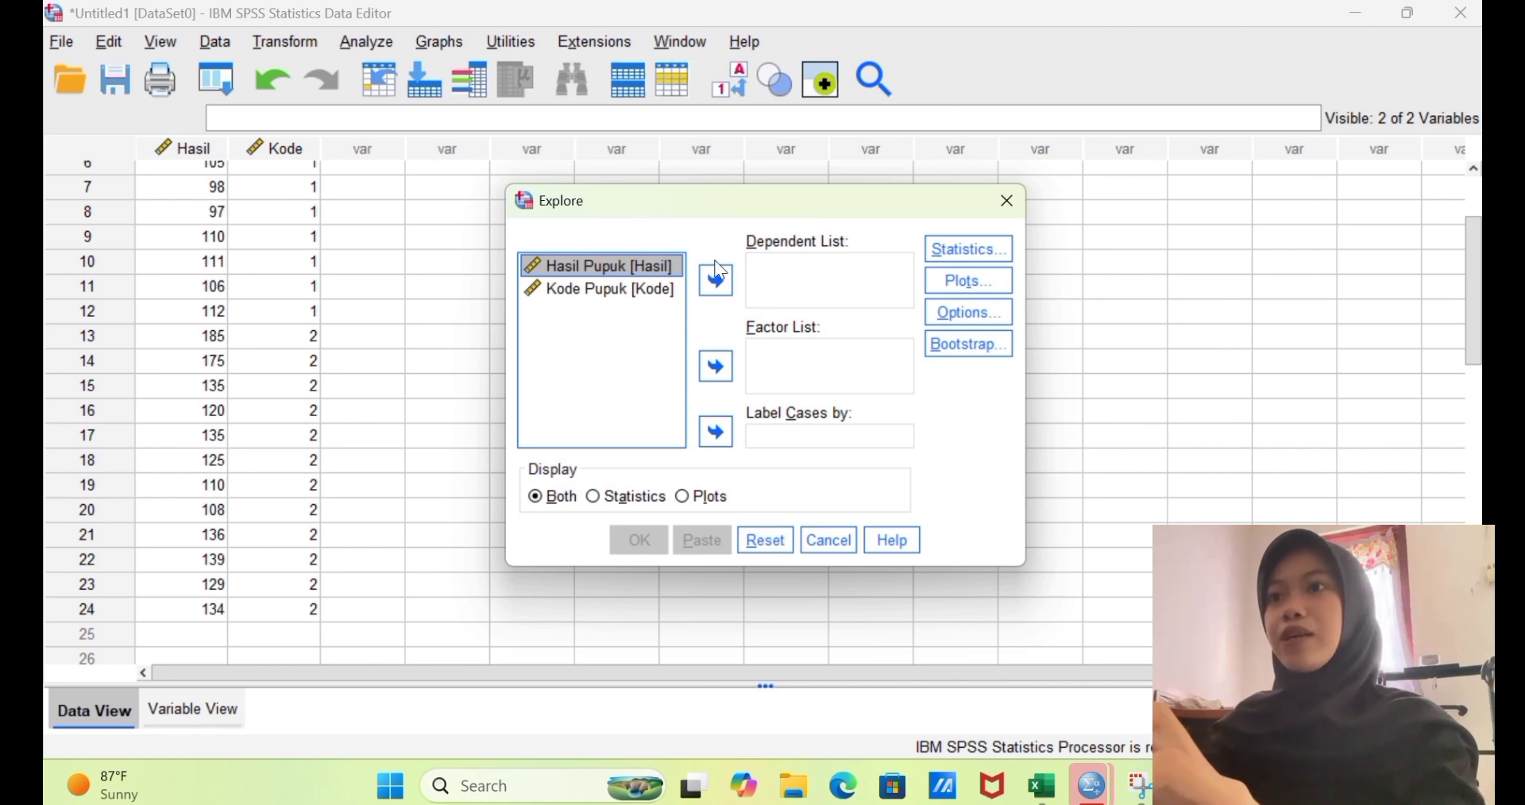
click(717, 280)
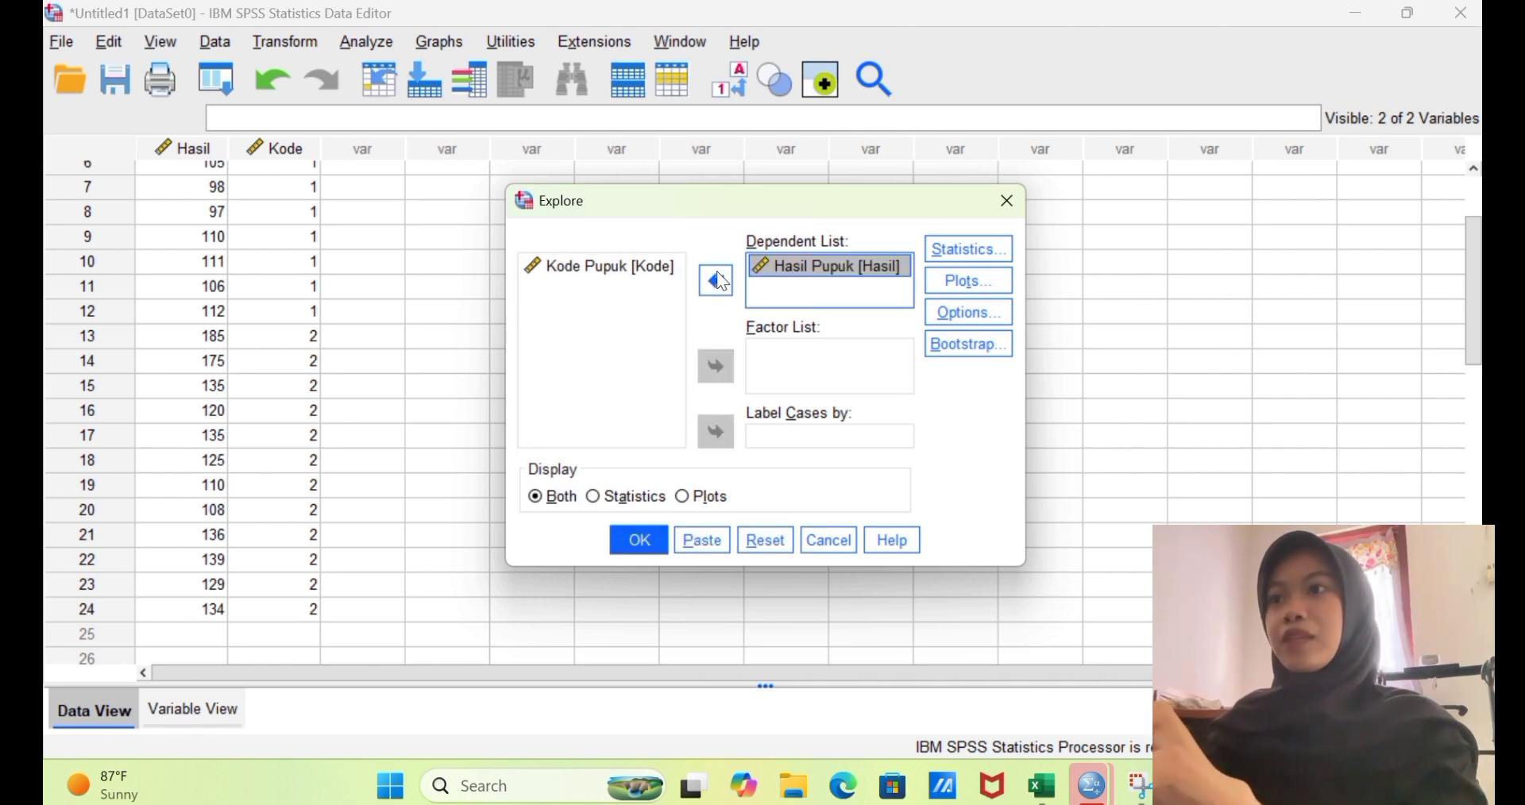
click(642, 270)
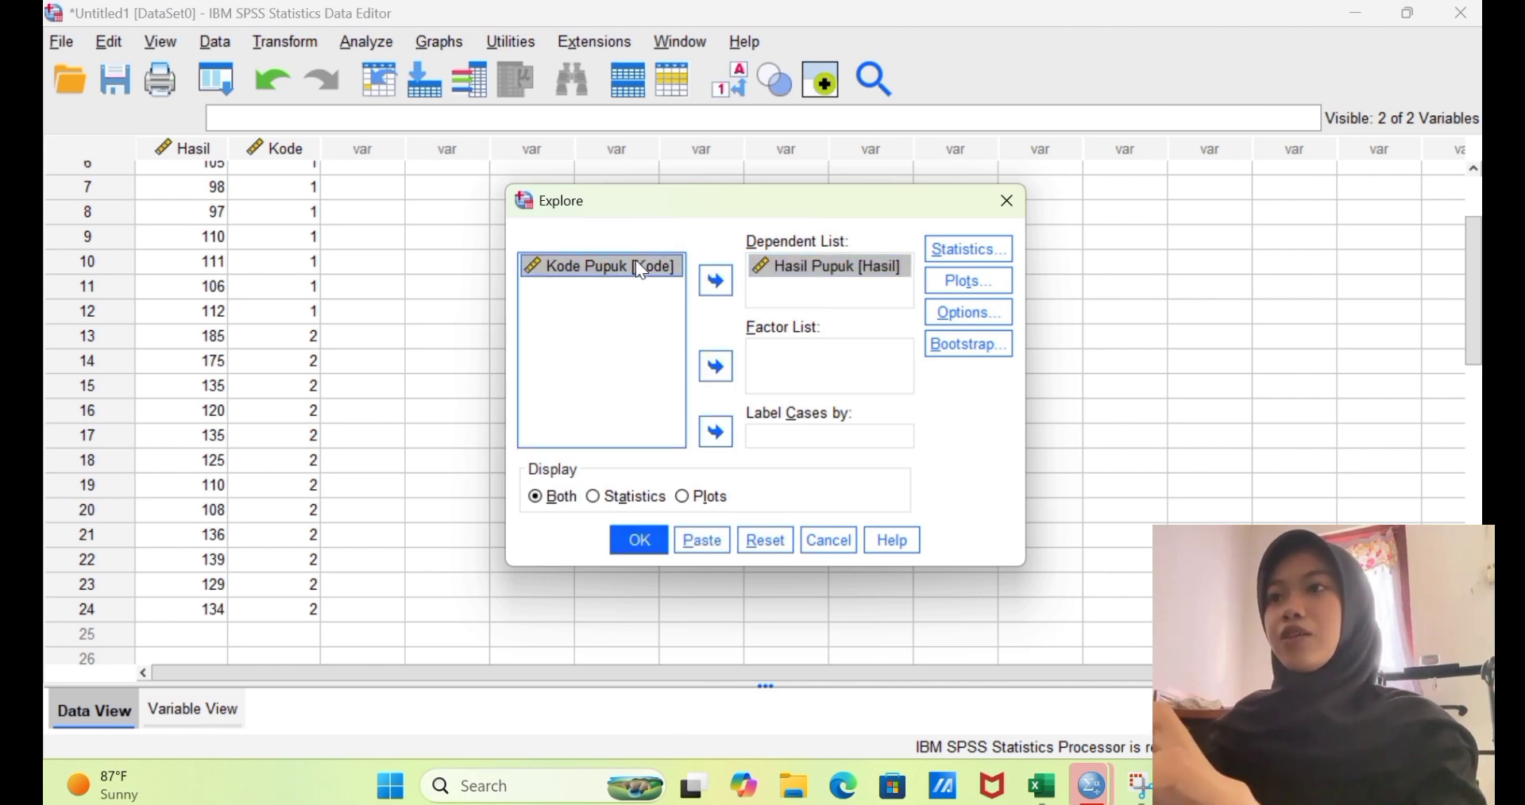
click(702, 379)
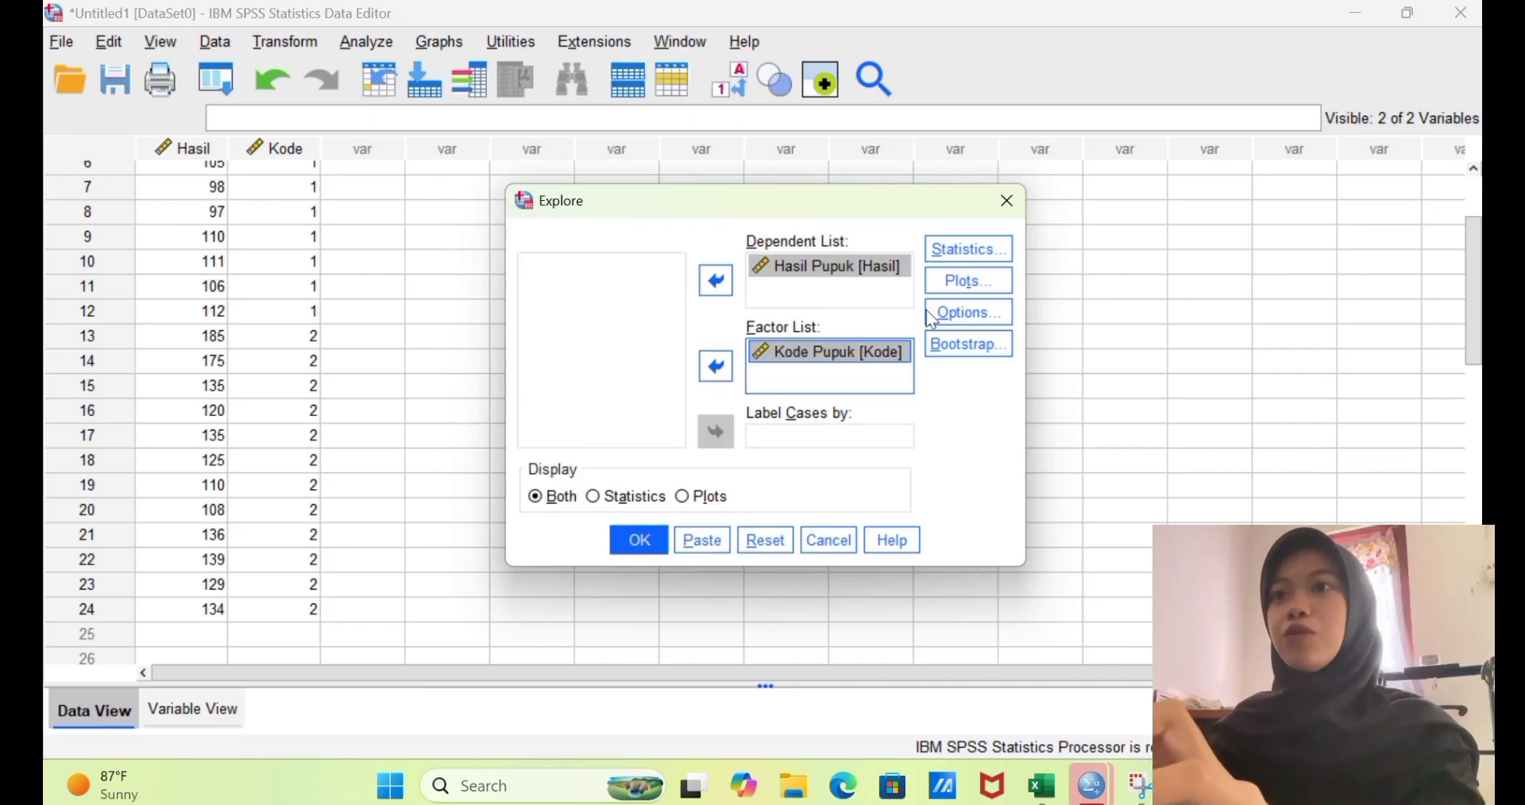
Step: Run the Explore analysis with normality plots with tests enabled and bring up the Tests of Normality table in the output
click(991, 297)
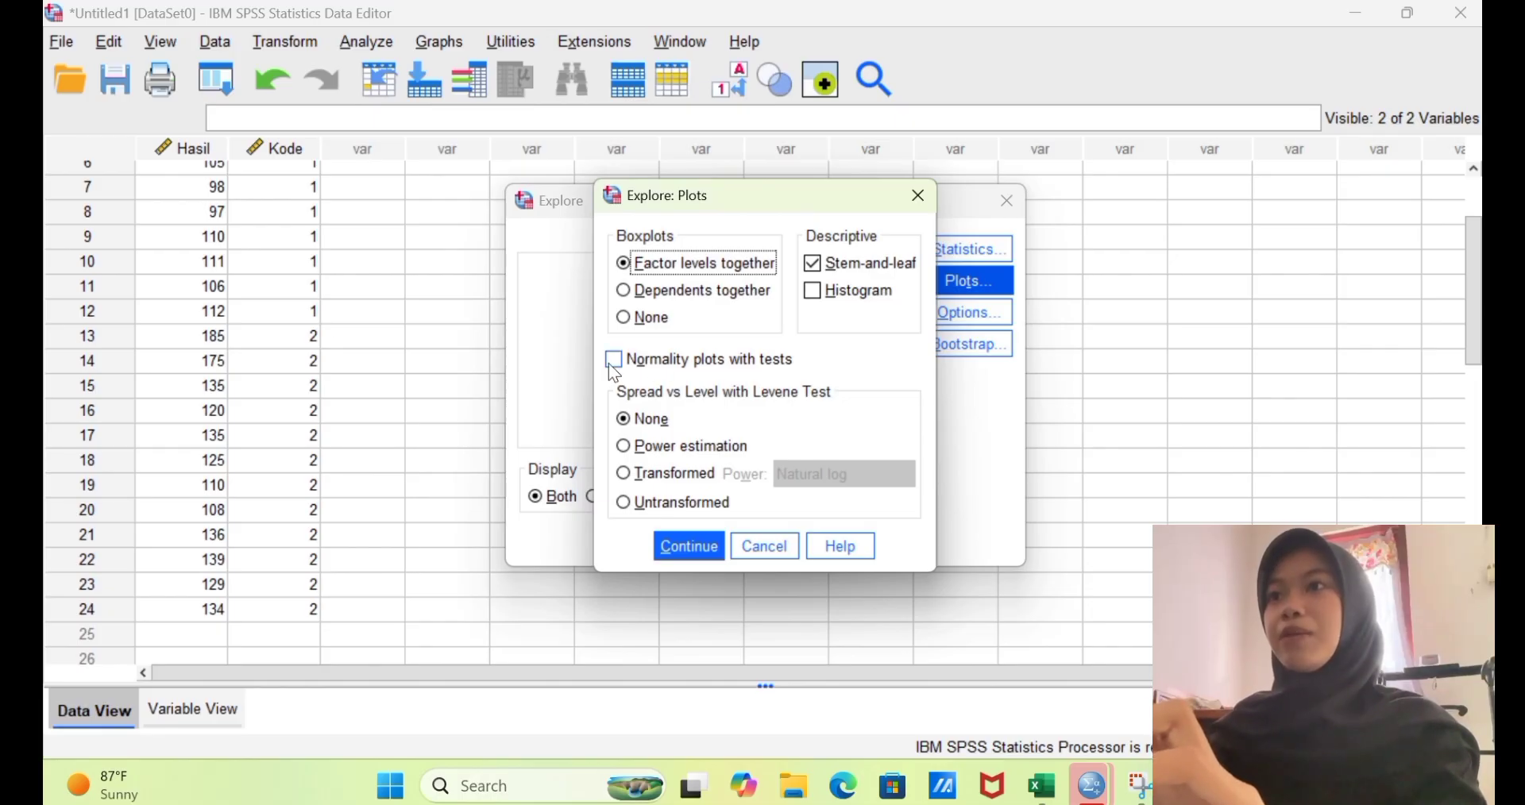
click(609, 364)
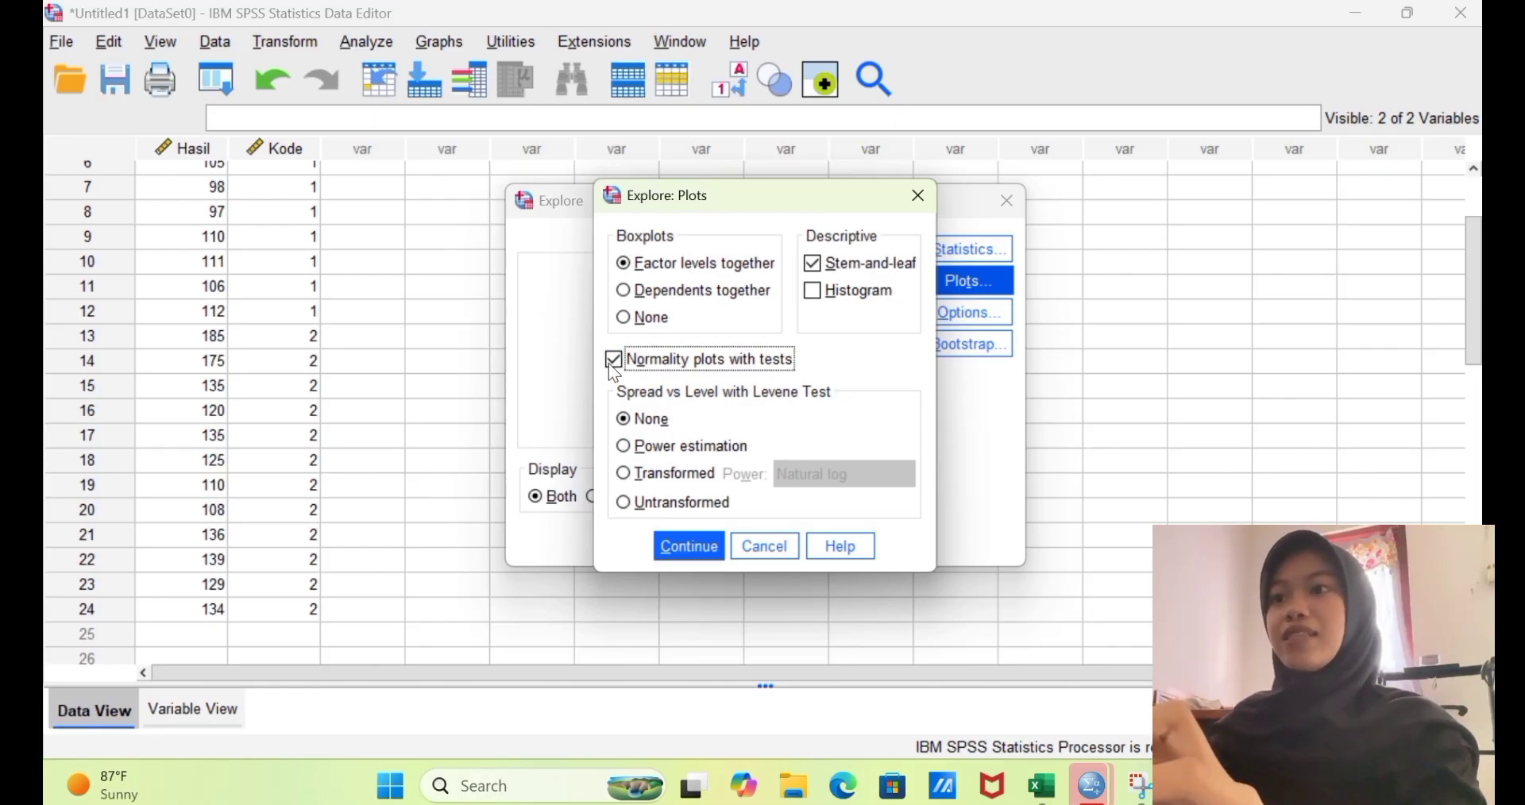
click(690, 545)
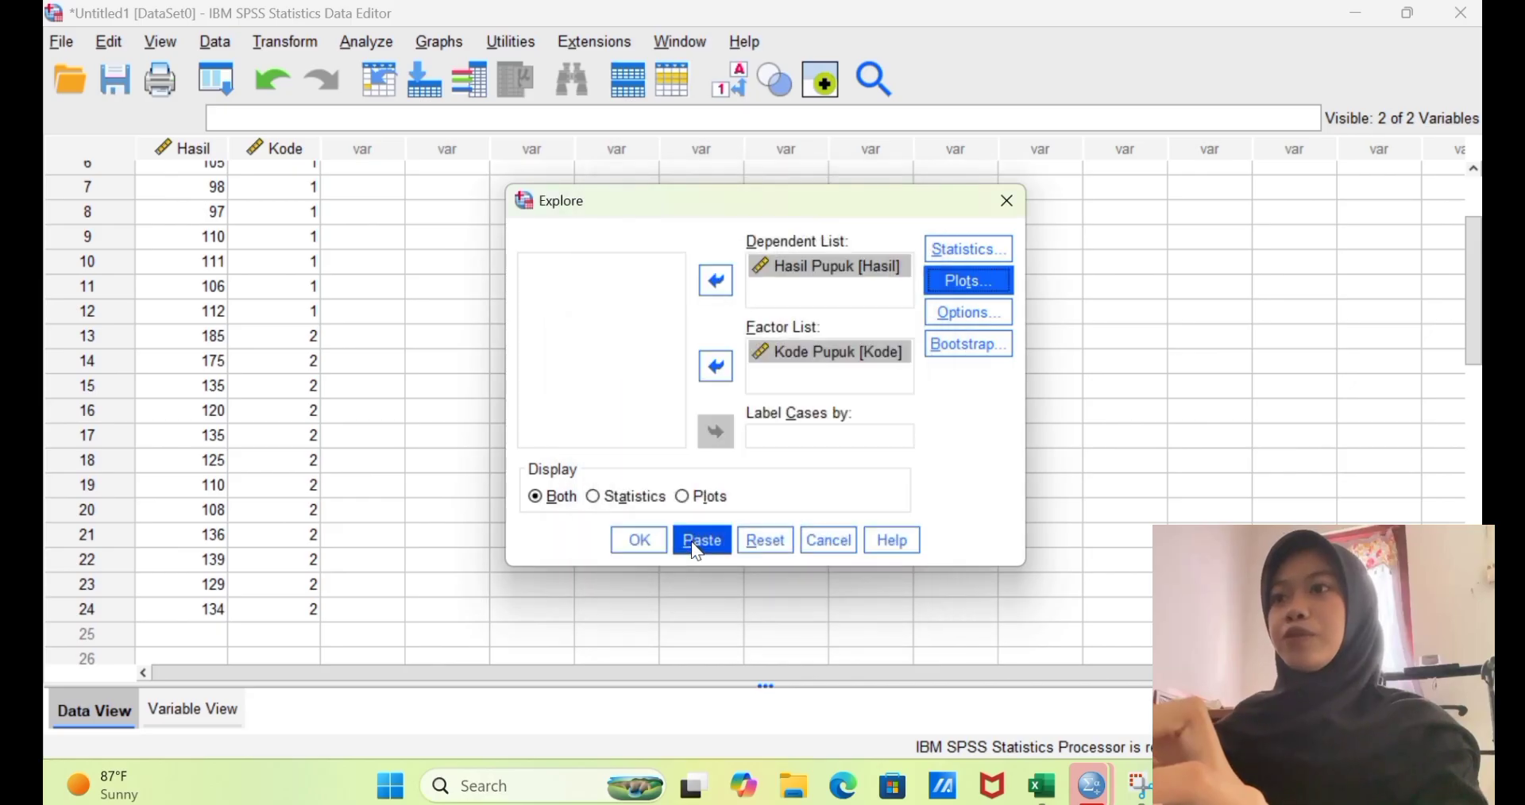
click(656, 535)
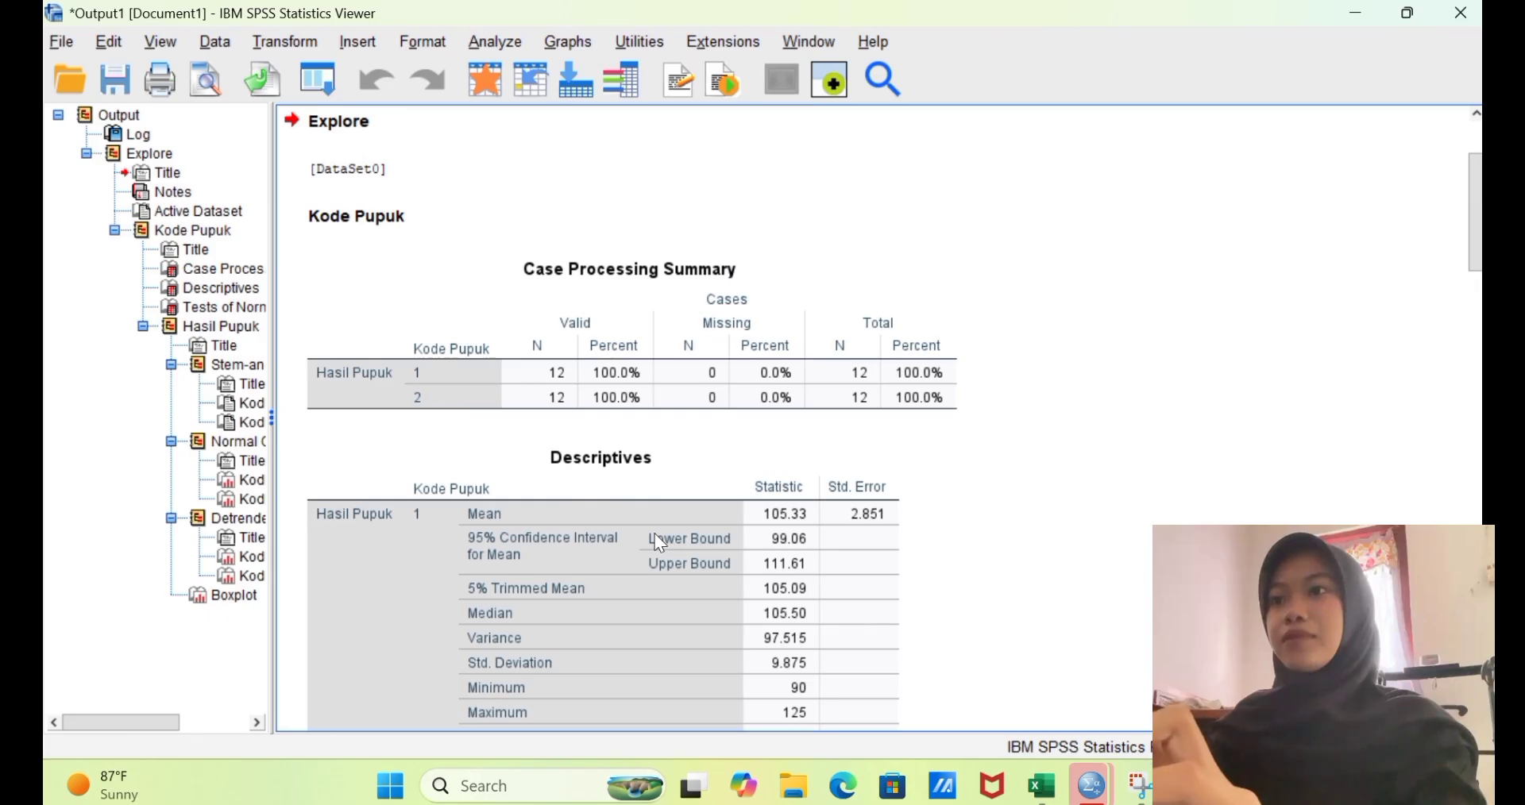
scroll(1476, 215, down, 1)
drag(1476, 250, 1476, 384)
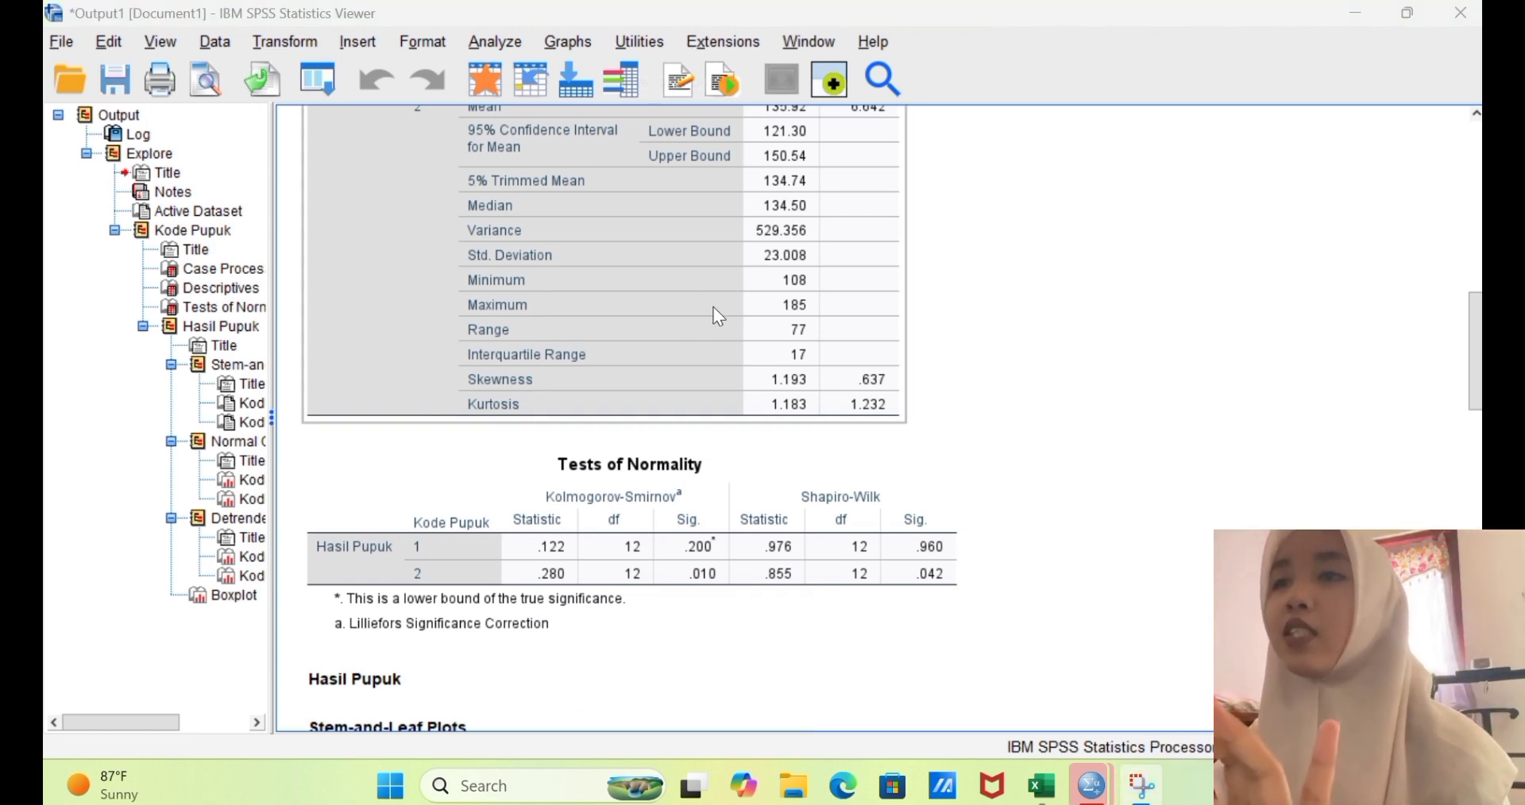
click(738, 443)
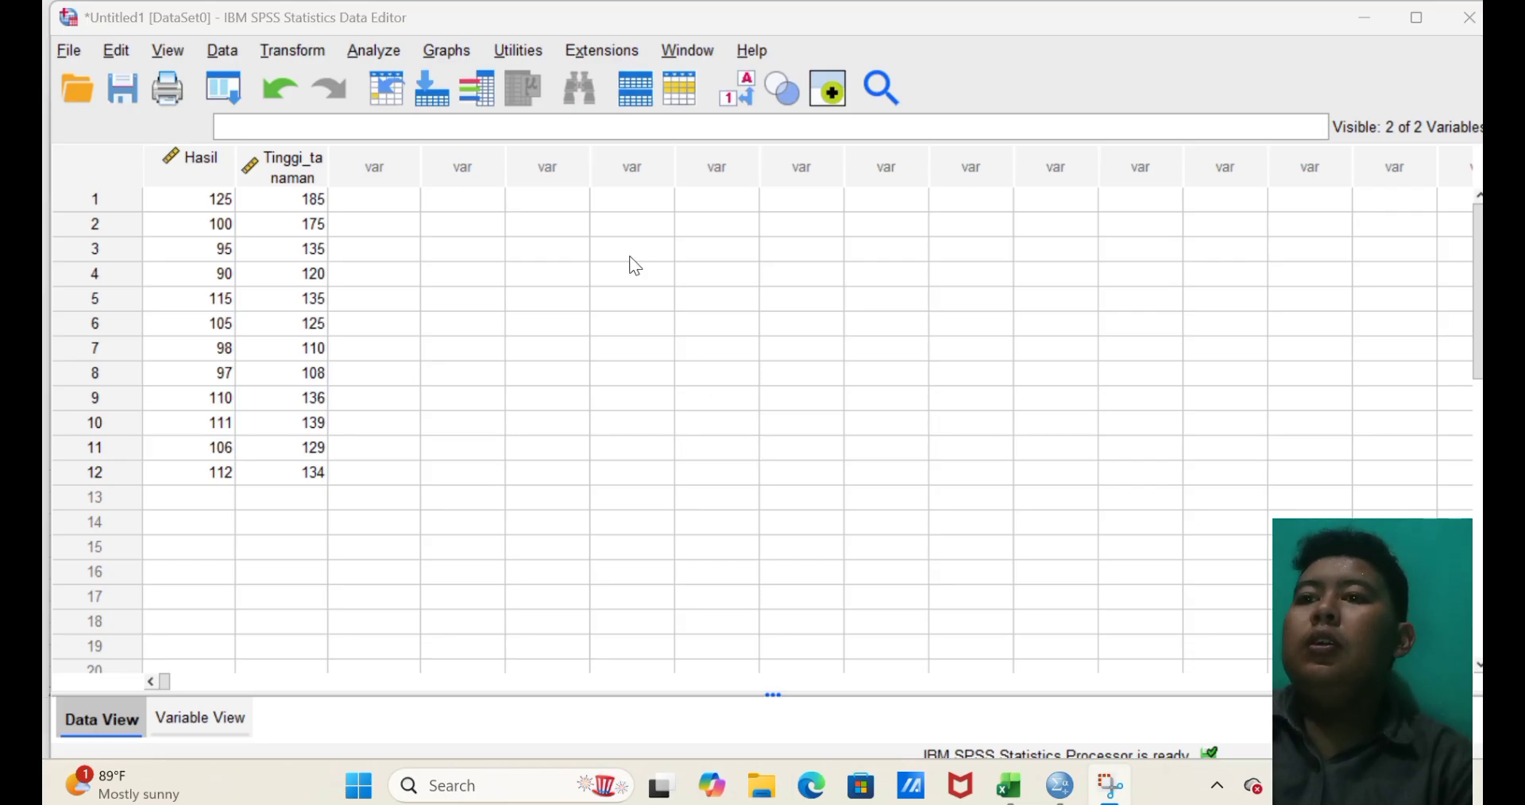
Step: Set up a Paired-Samples T Test with Hasil as Variable1 and Tinggi_tanaman as Variable2 of pair 1
click(391, 52)
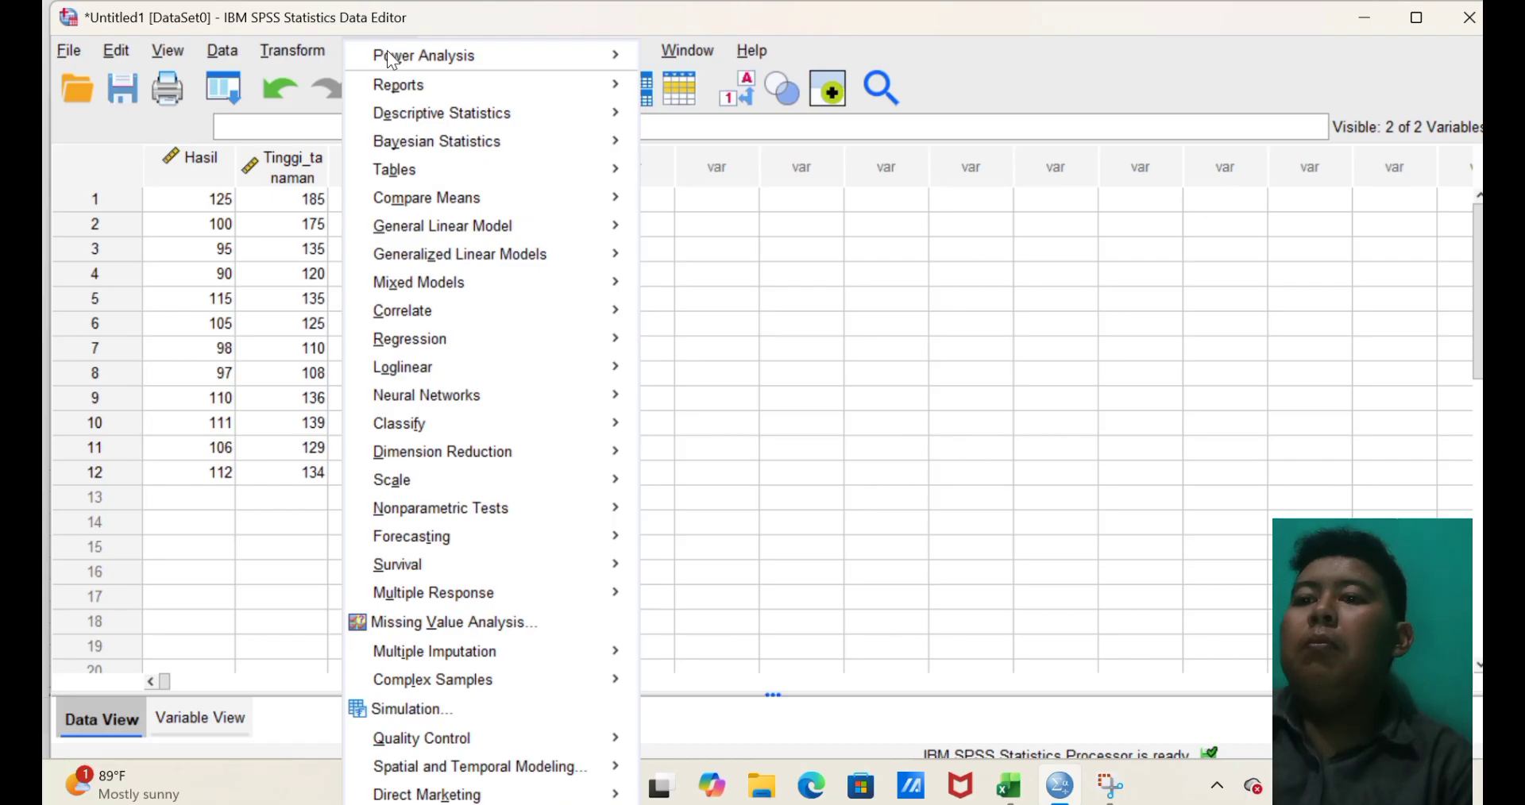
mouse_move(461, 200)
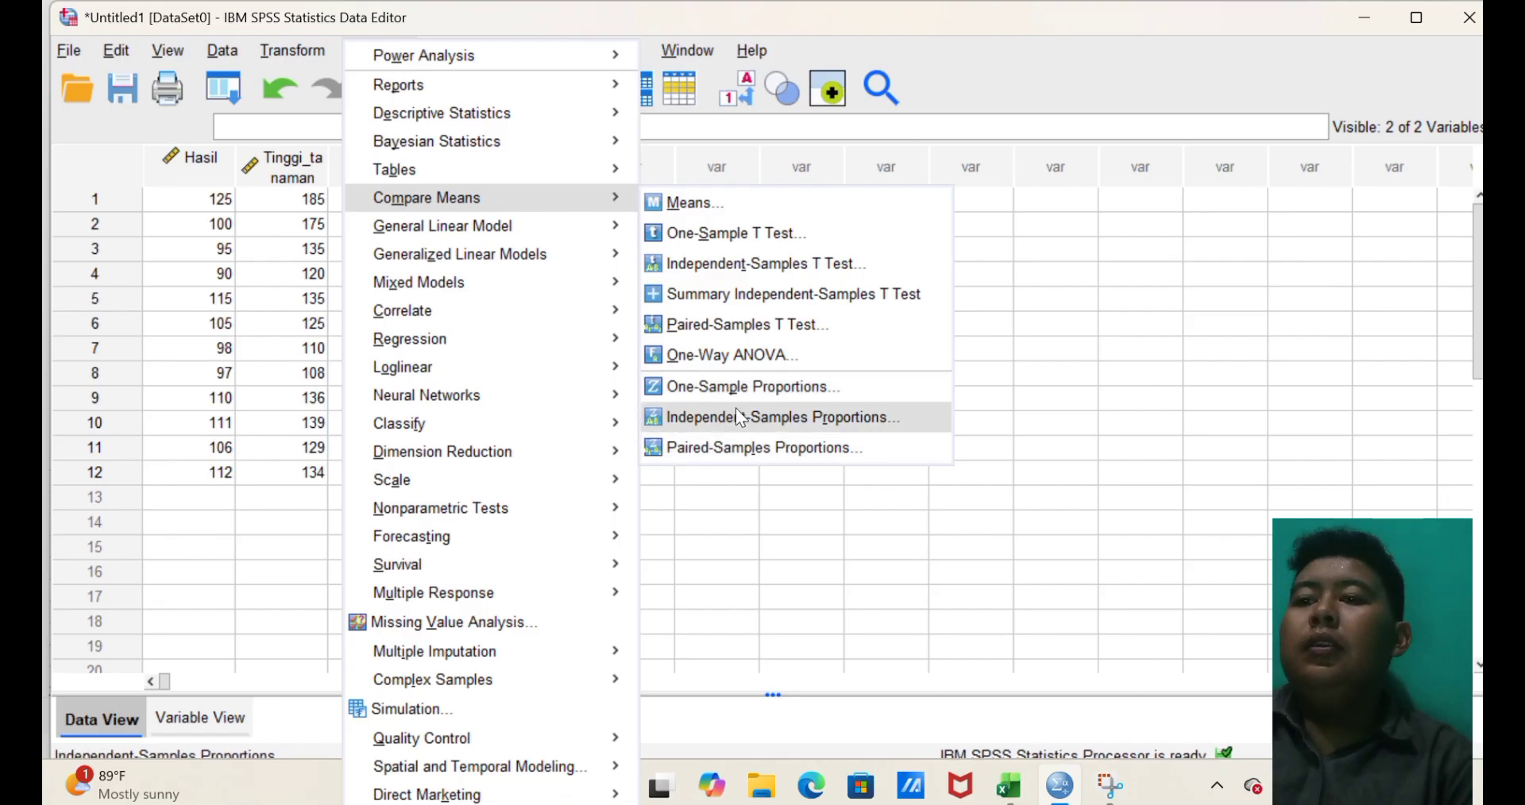
click(746, 324)
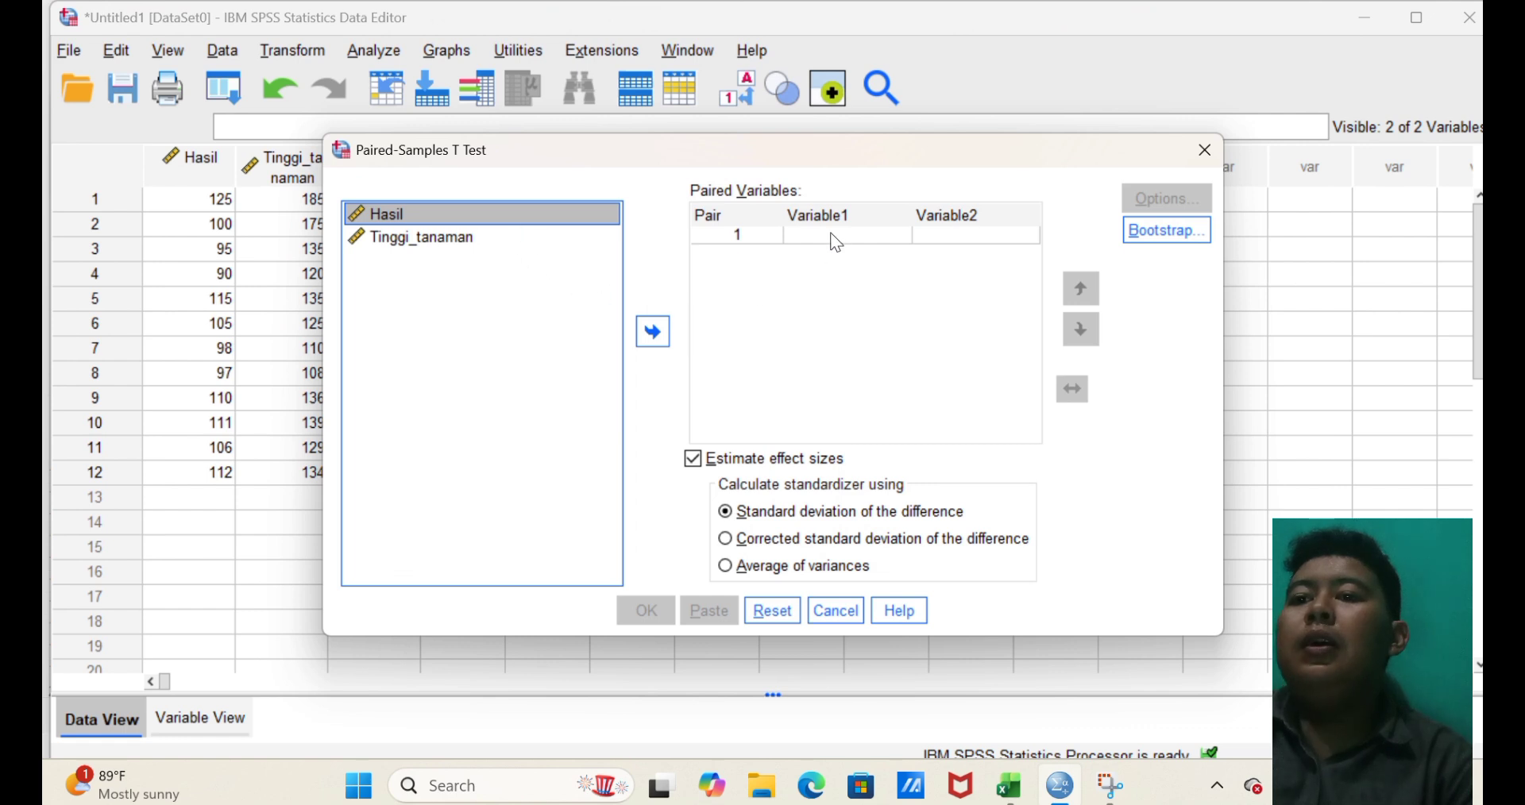
click(653, 332)
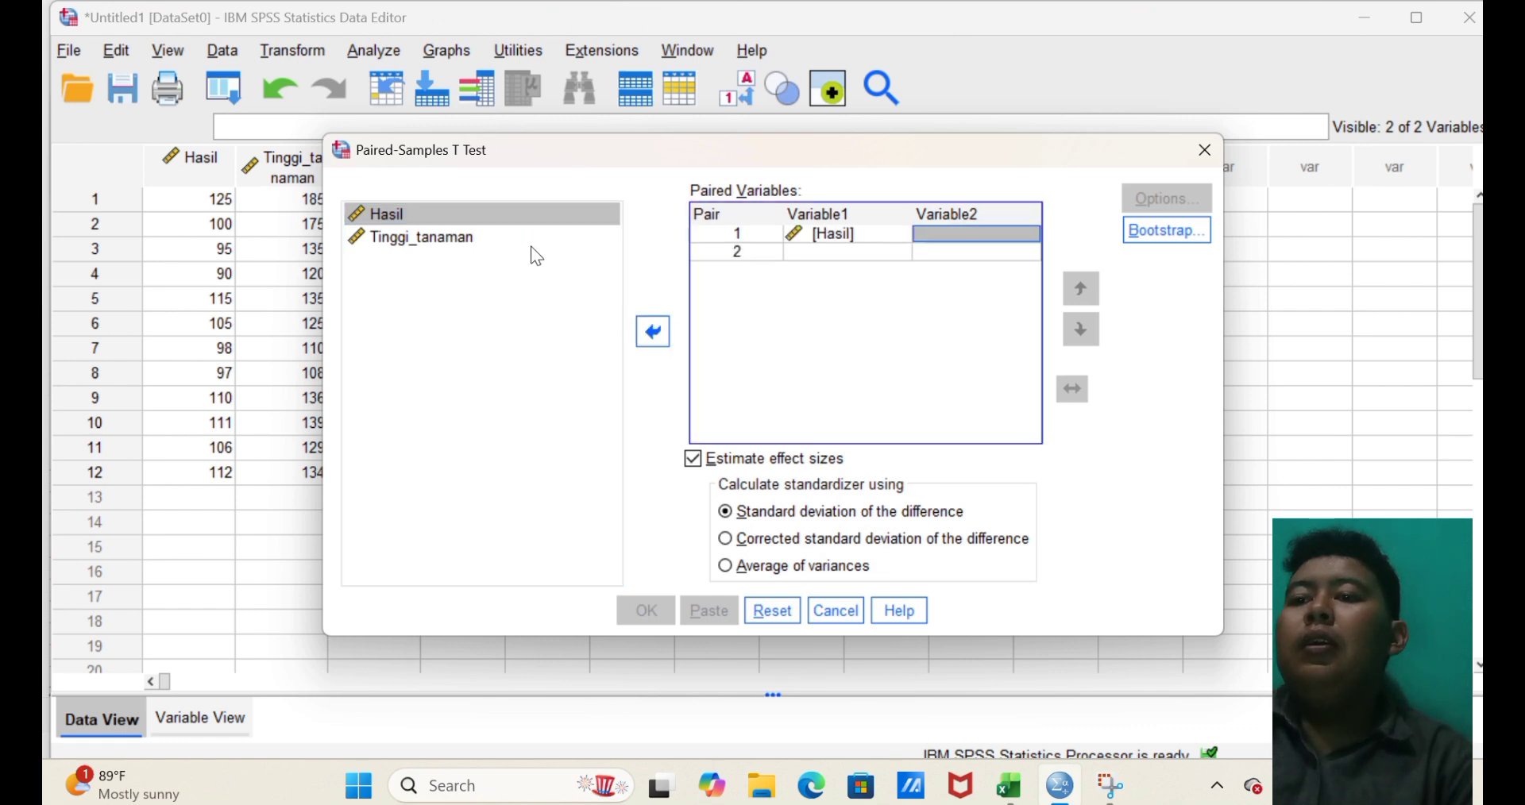
click(587, 241)
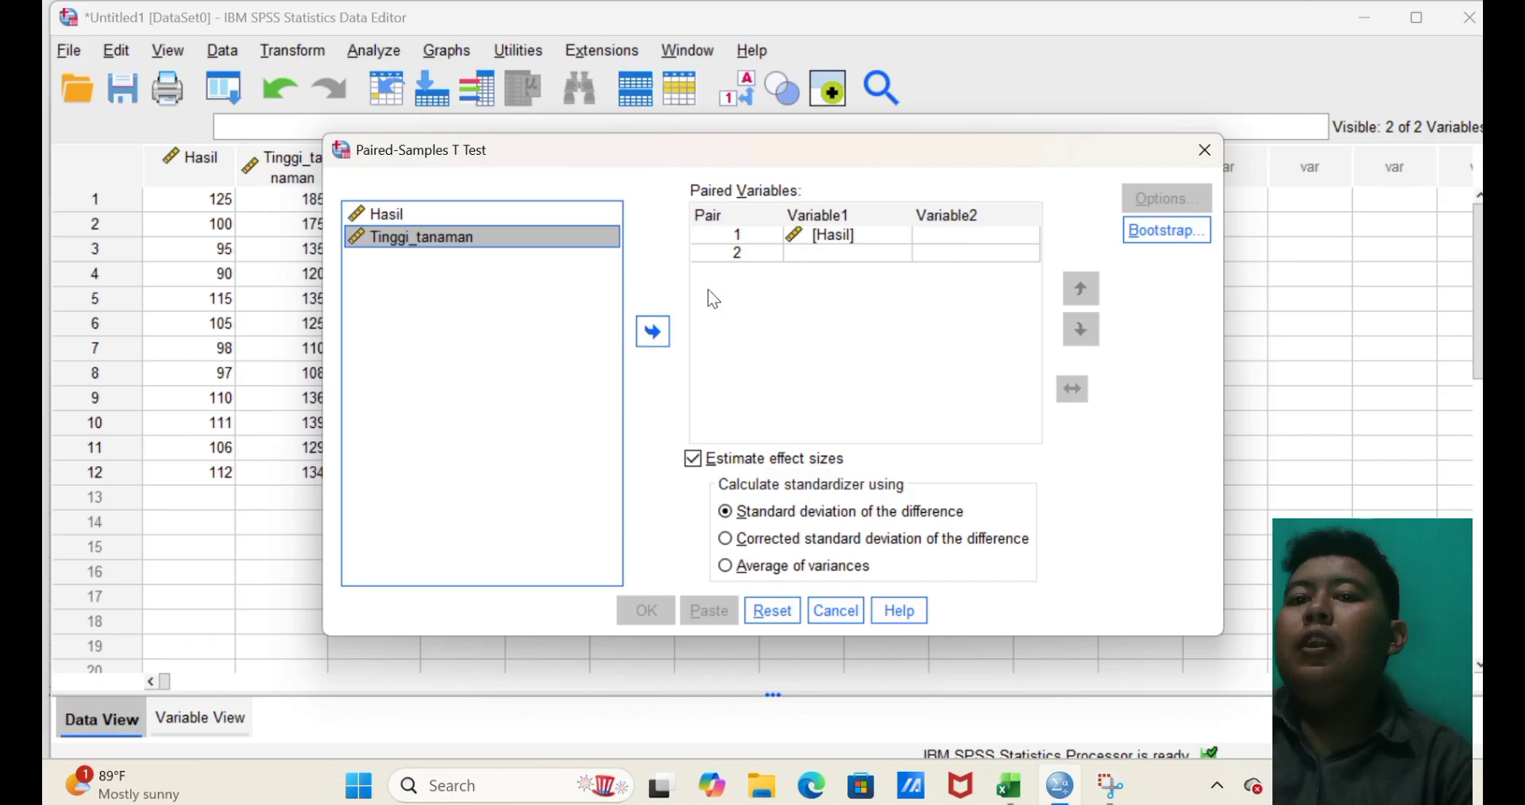
click(653, 333)
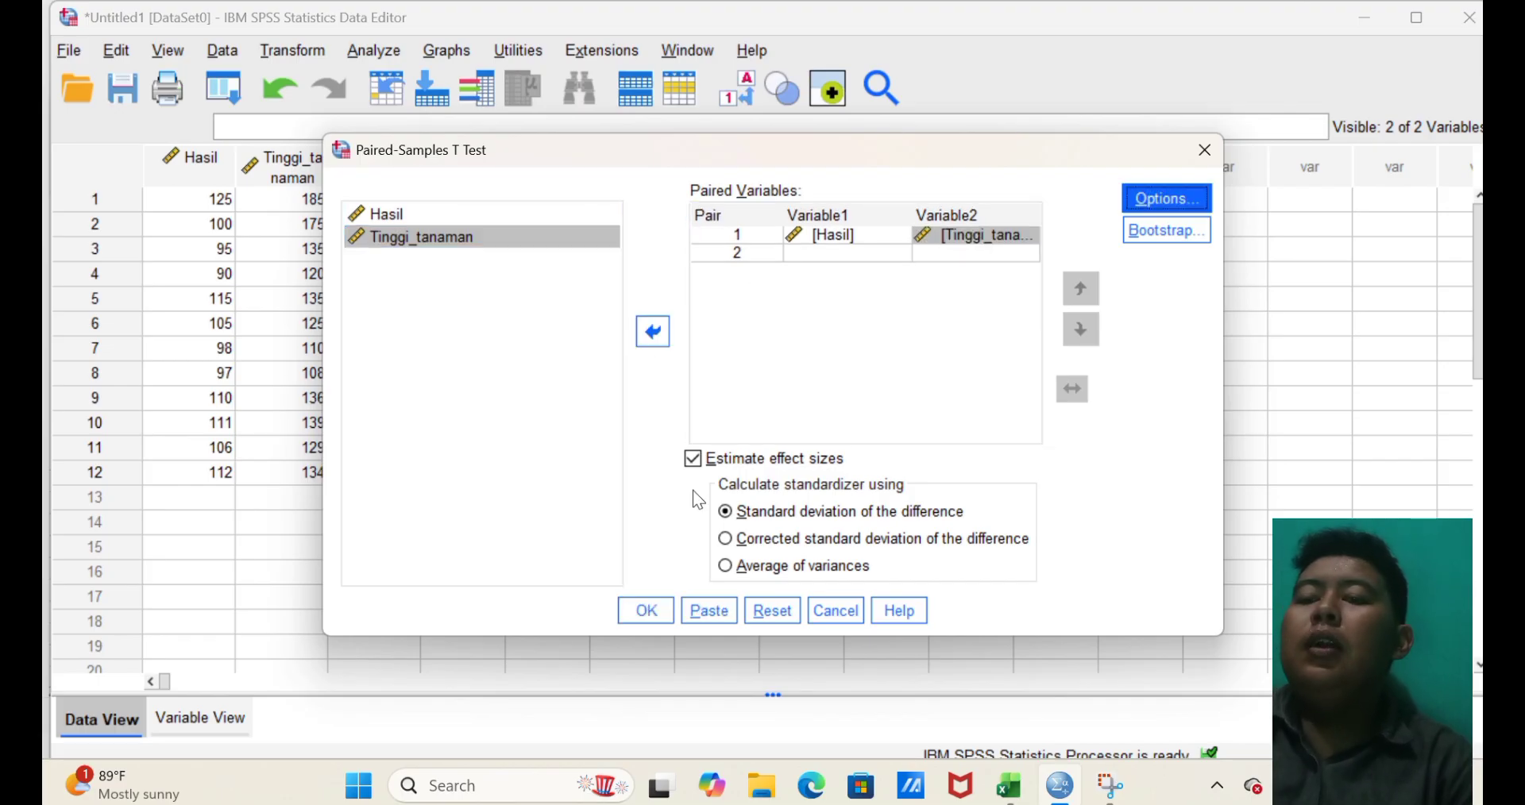
Step: Run the paired-samples t test and select the Paired Samples Test table in the output
click(656, 612)
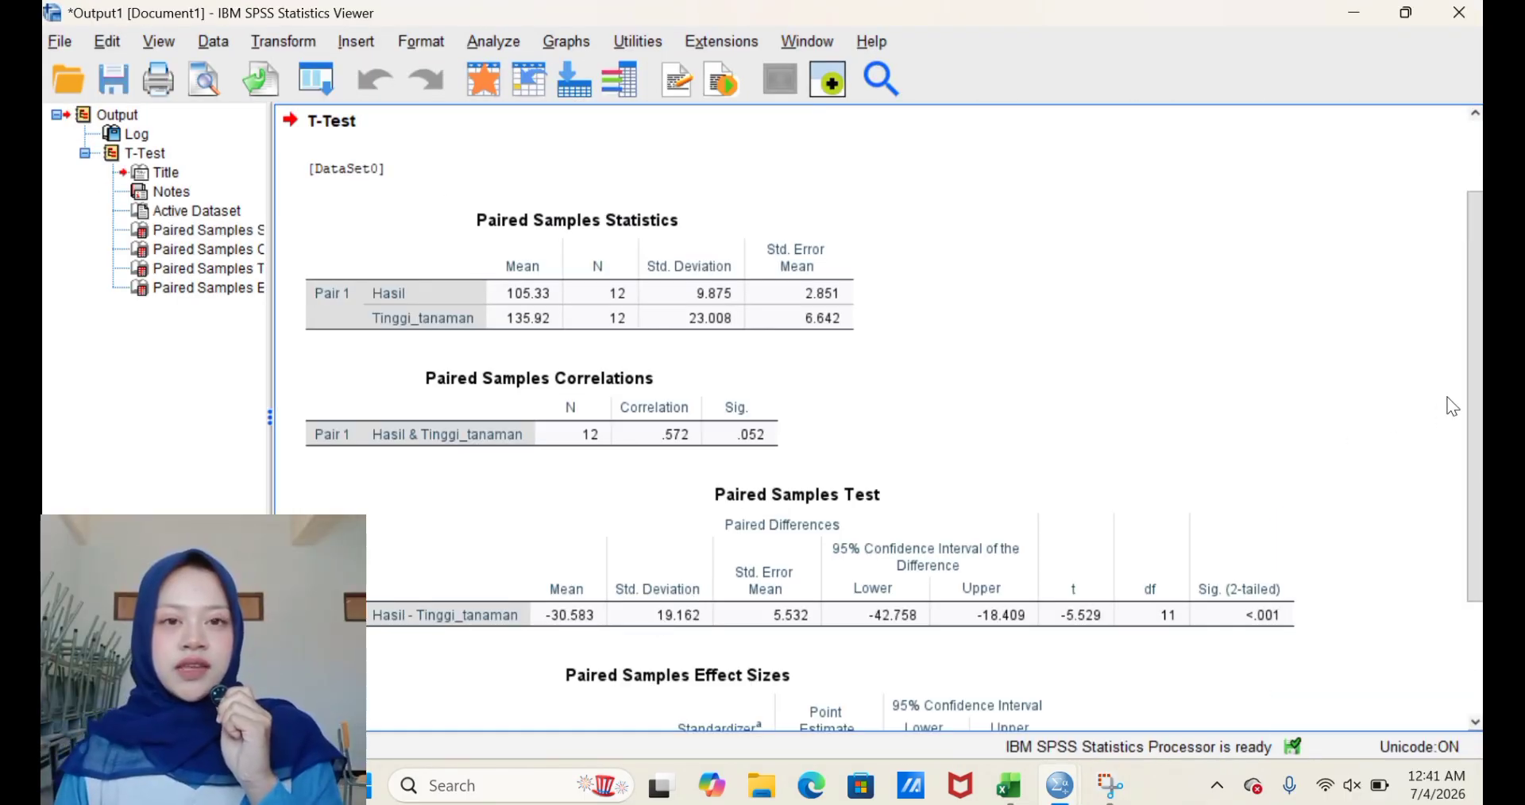
drag(1466, 366, 1475, 401)
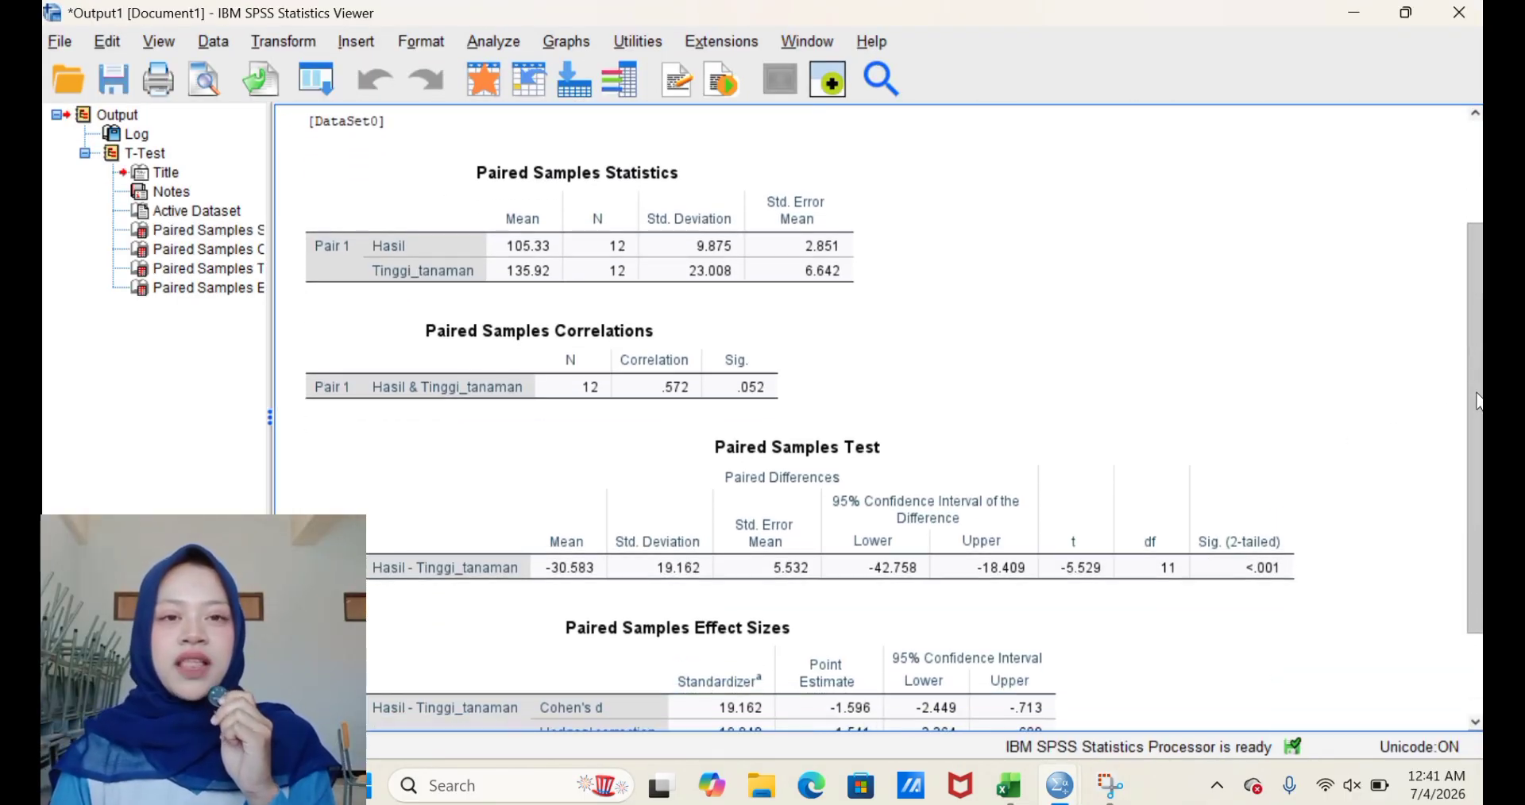
click(1085, 480)
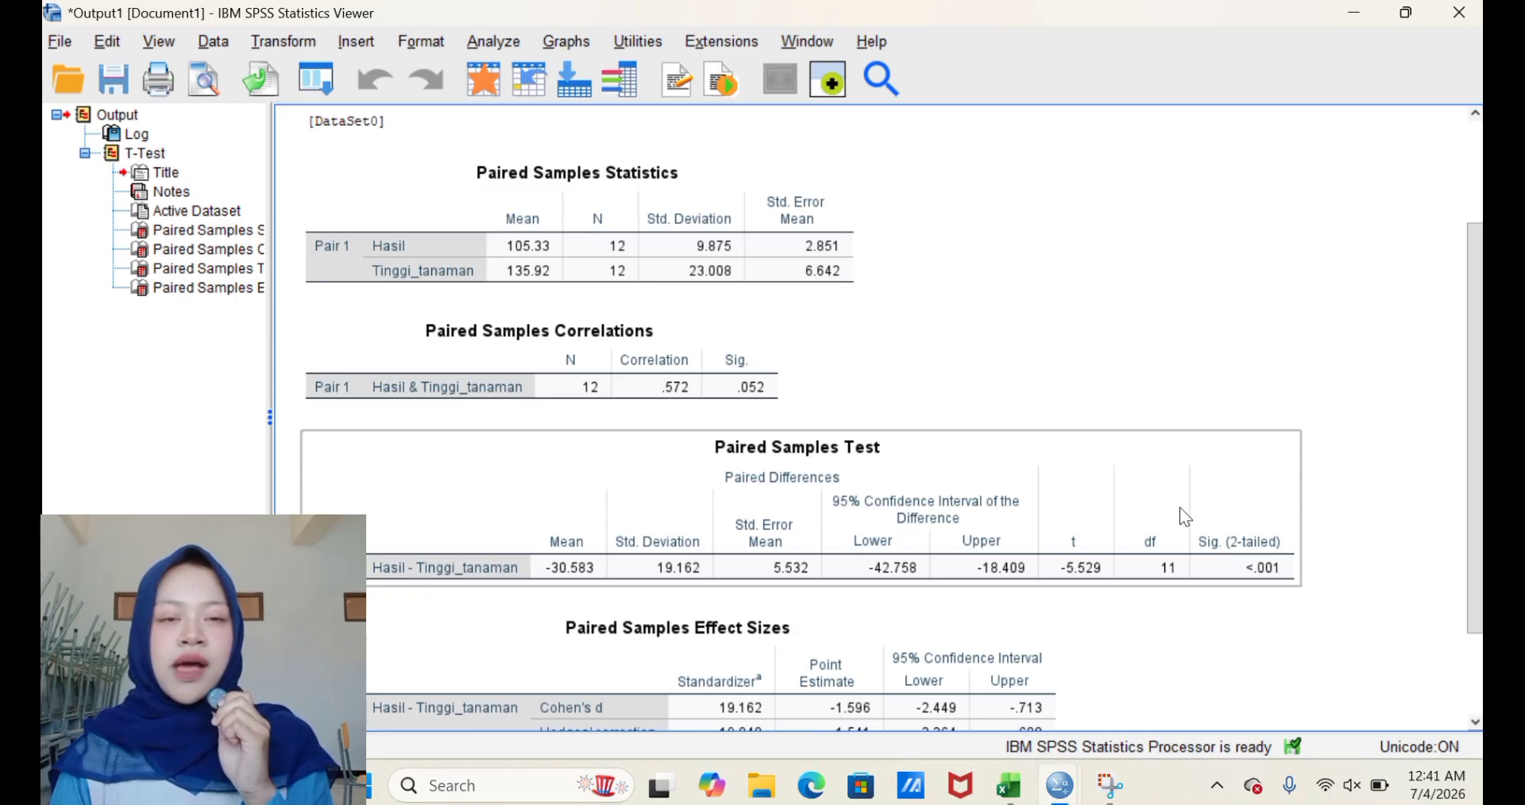